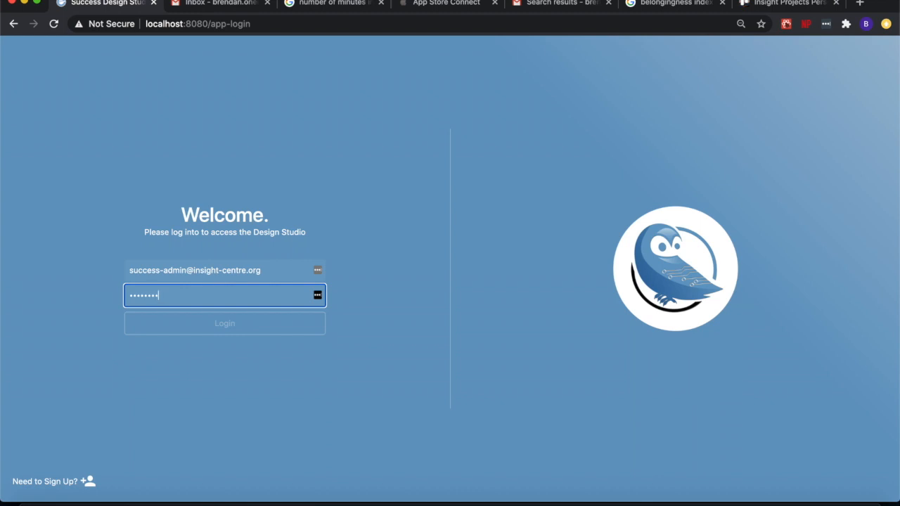
# Log in to the Design Studio and start two blank timed questionnaires in the questionnaire creation view
pyautogui.click(225, 325)
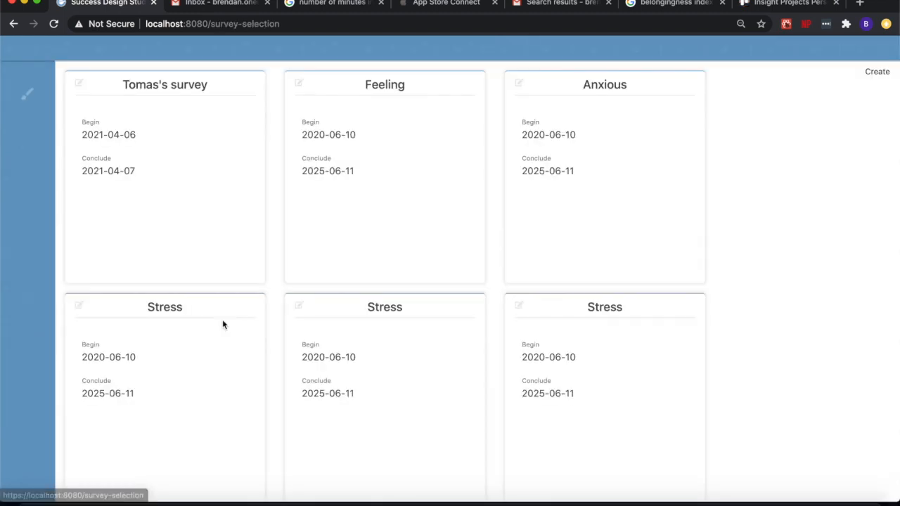
pyautogui.click(28, 97)
pyautogui.click(52, 290)
pyautogui.click(362, 118)
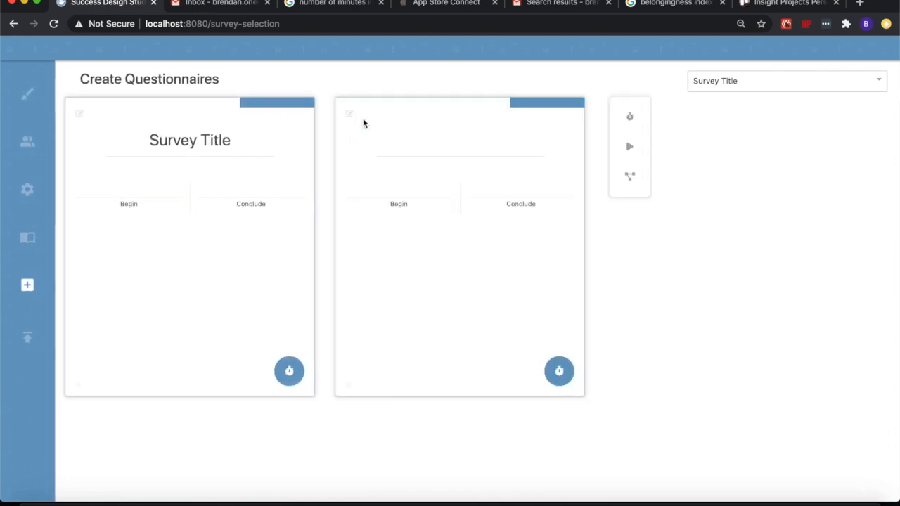
# Title the first questionnaire "Belongingness Index"
pyautogui.click(222, 140)
pyautogui.write('Bel')
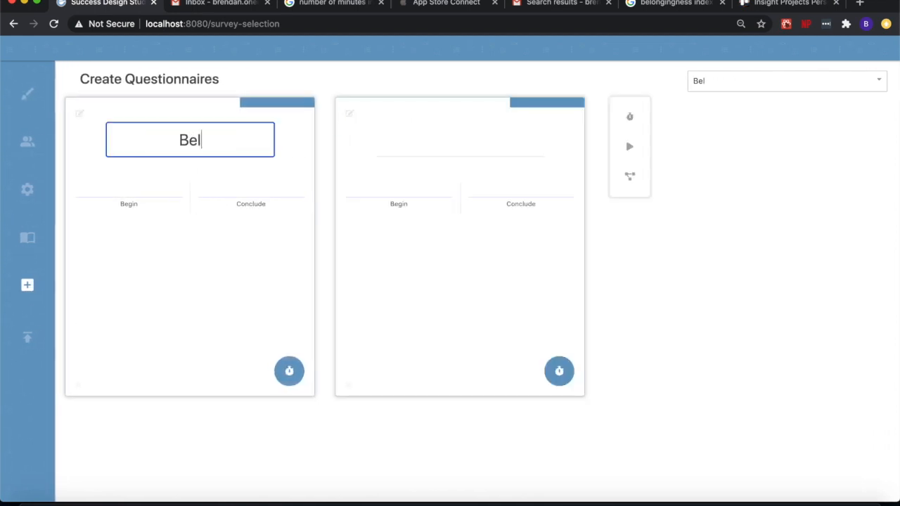
pyautogui.write('ongingness In')
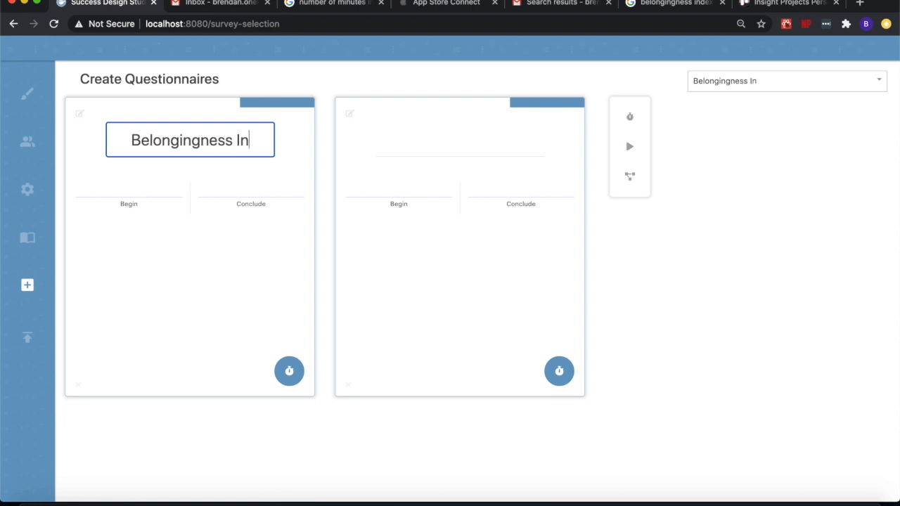
pyautogui.write('dex')
# Title the second questionnaire "Self-Confidence Index"
pyautogui.press('Tab')
pyautogui.press('Tab')
pyautogui.press('Tab')
pyautogui.write('Self')
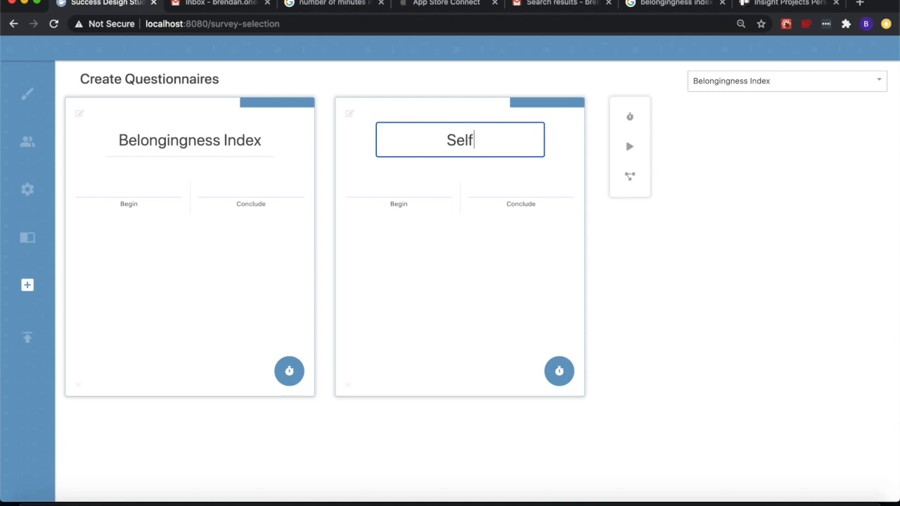
pyautogui.write('-Confide')
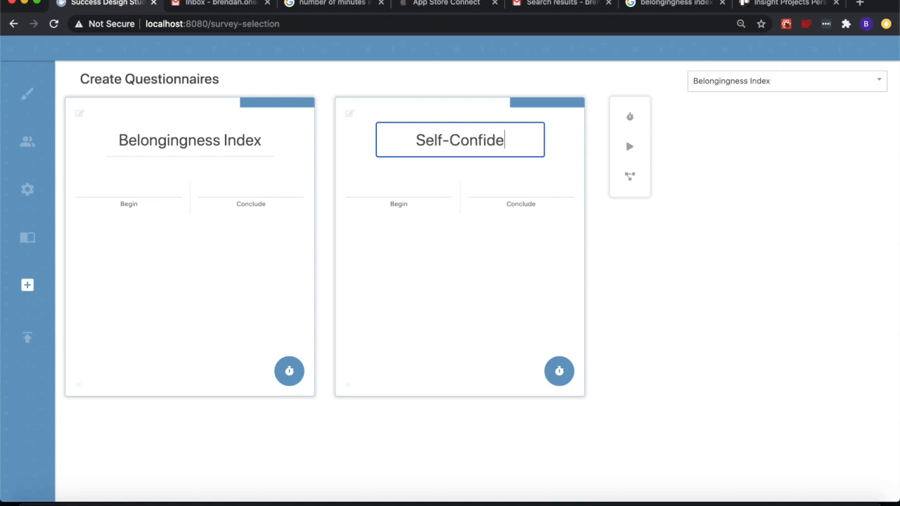
pyautogui.write('nce Index')
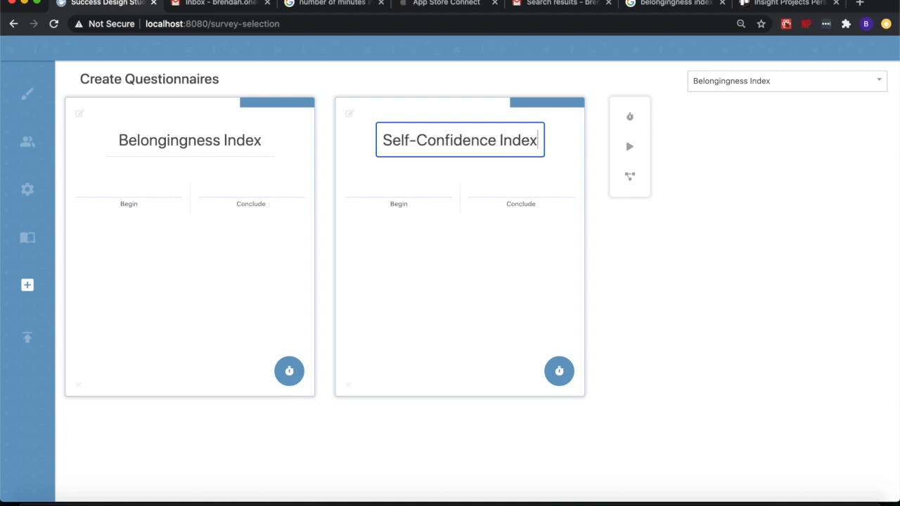
pyautogui.click(357, 145)
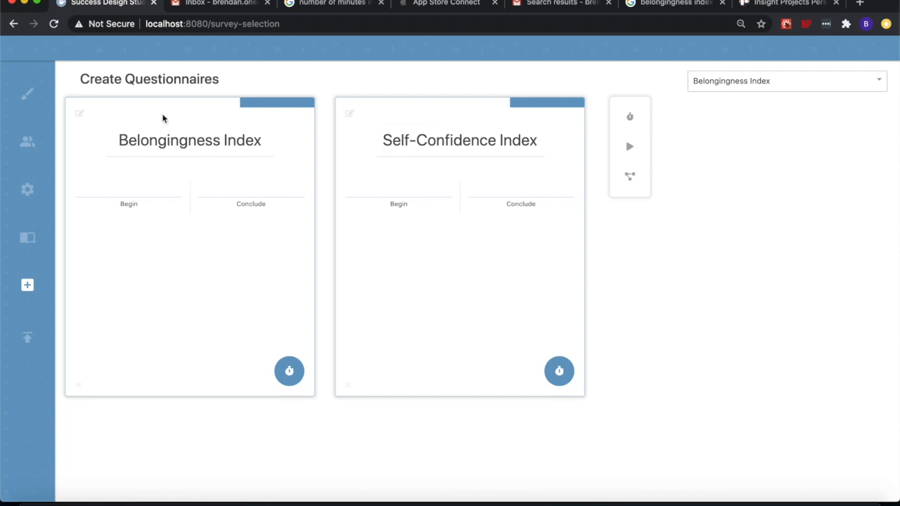
# Open the Belongingness Index for question editing and add a choice question reading "I feel at home in this university"
pyautogui.click(80, 113)
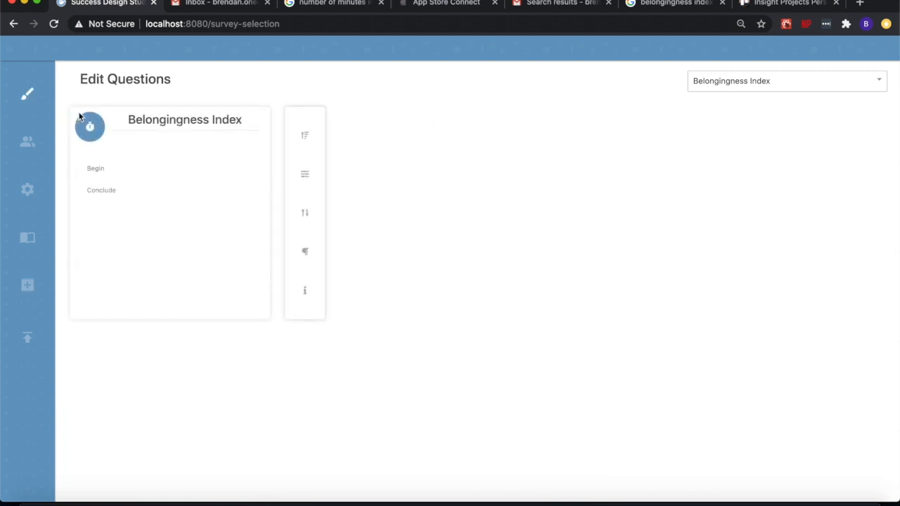
pyautogui.click(305, 134)
pyautogui.click(350, 152)
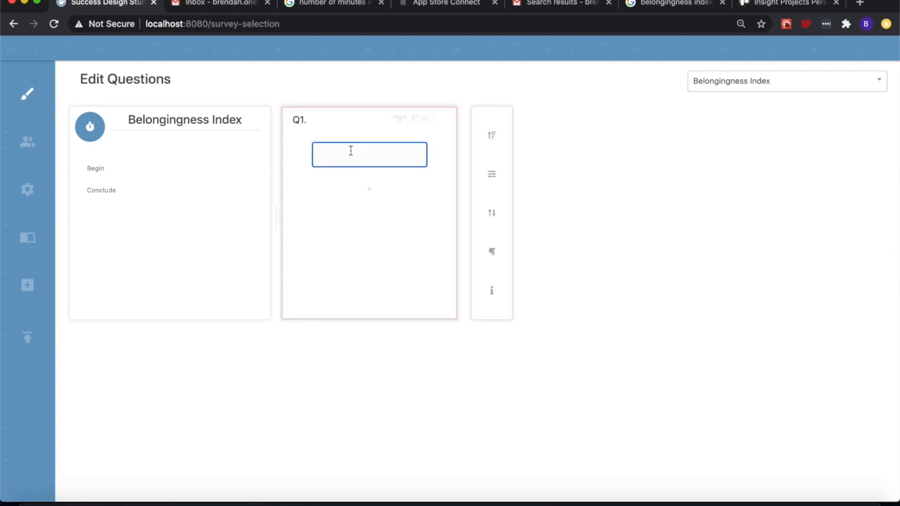
pyautogui.write('I feel at home in this uni')
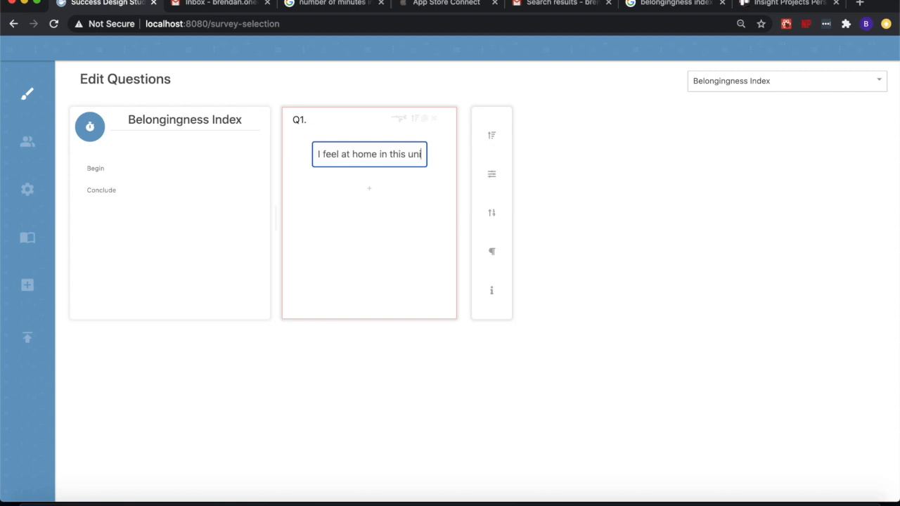
pyautogui.write('versity')
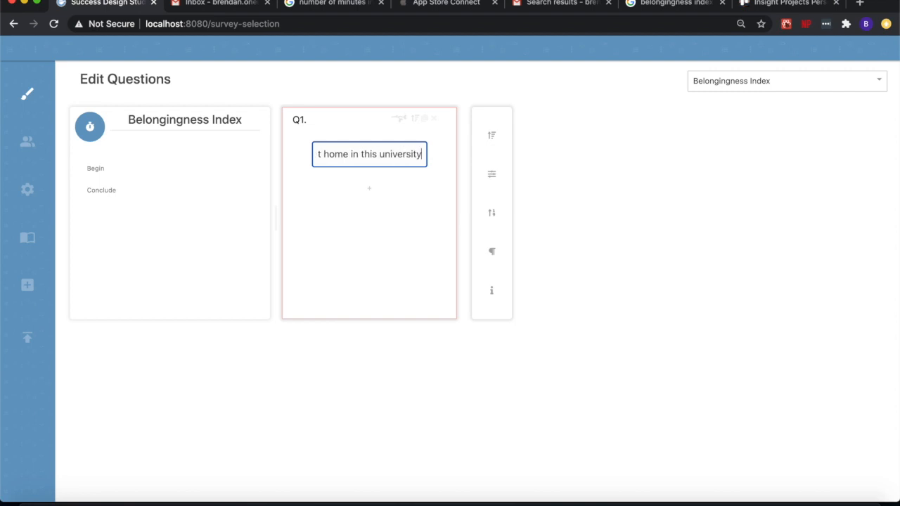
# Add five blank answer options to question Q1
pyautogui.click(371, 199)
pyautogui.click(369, 213)
pyautogui.click(370, 239)
pyautogui.click(372, 264)
pyautogui.click(370, 288)
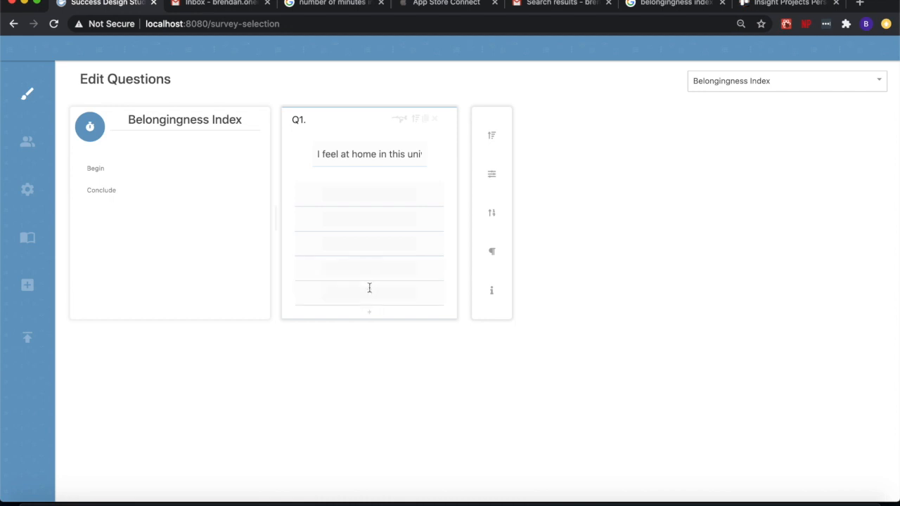
# Fill Q1's answer options in order with Strongly Agree, Agree, Neutral, Disagree and Strongly Disagree
pyautogui.click(364, 192)
pyautogui.write('Strongly Agree')
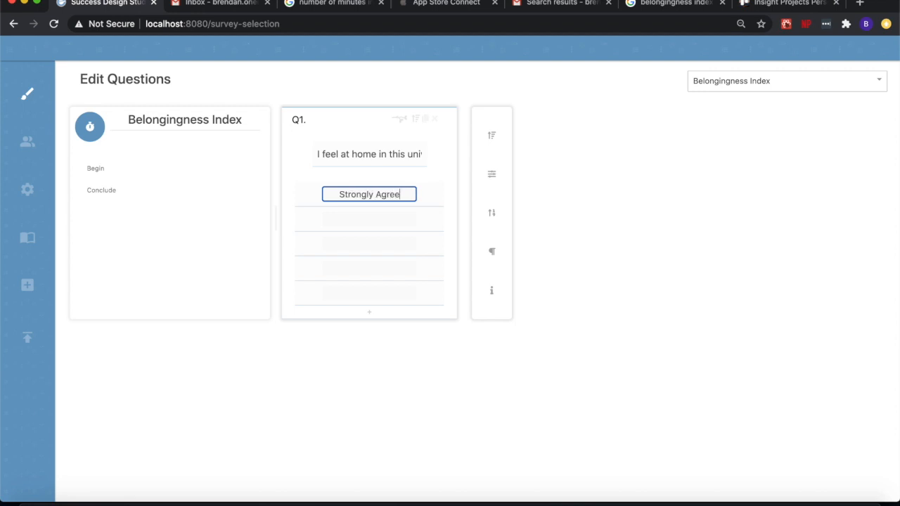
pyautogui.press('Tab')
pyautogui.write('Agree')
pyautogui.press('Tab')
pyautogui.write('Neutral')
pyautogui.press('Tab')
pyautogui.write('Disagree')
pyautogui.press('Tab')
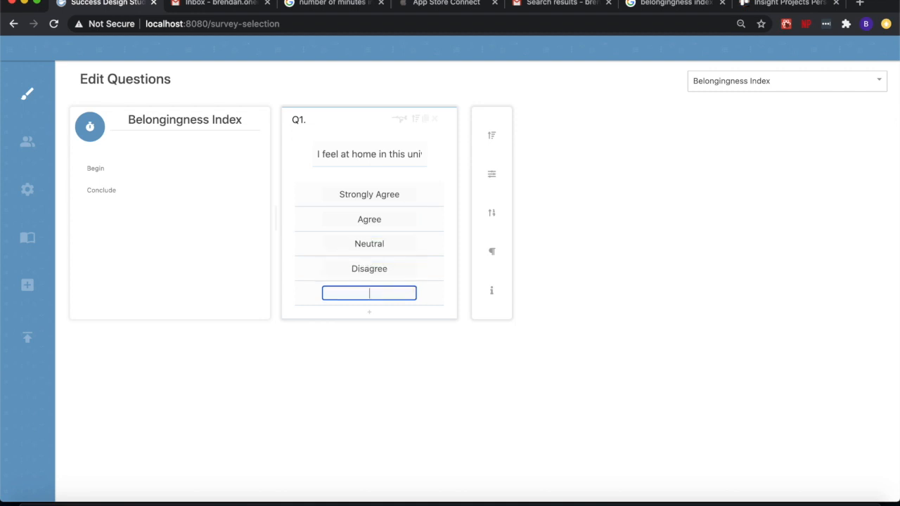
pyautogui.write('Strongly Disagree')
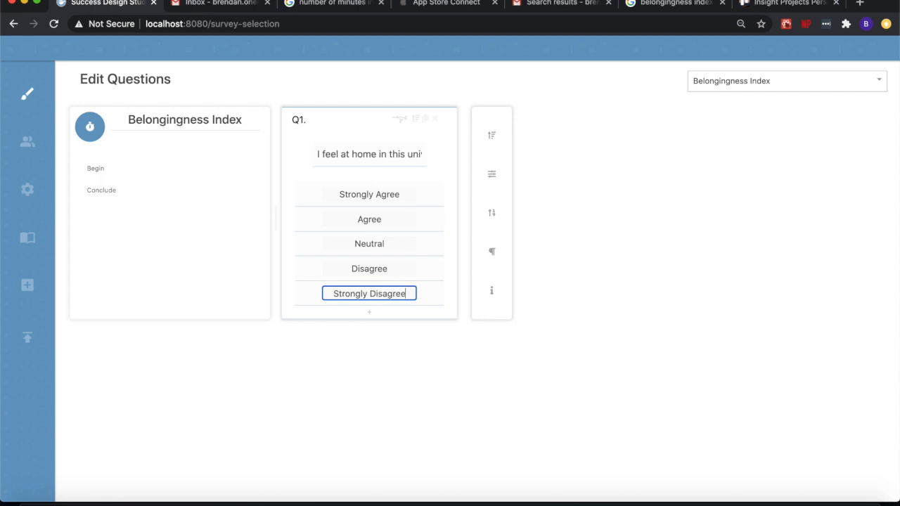
pyautogui.click(617, 209)
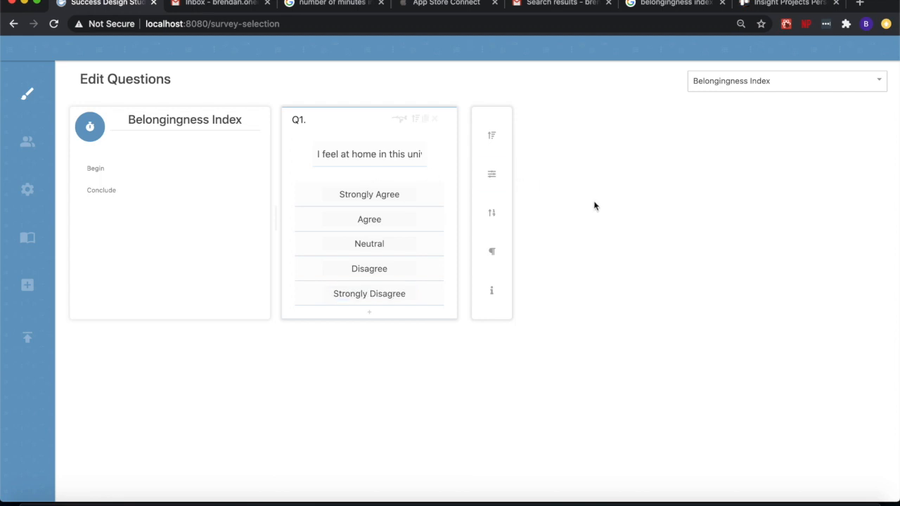
# Duplicate question Q1 with its answer options five times to create Q2 through Q6
pyautogui.click(427, 120)
pyautogui.click(426, 120)
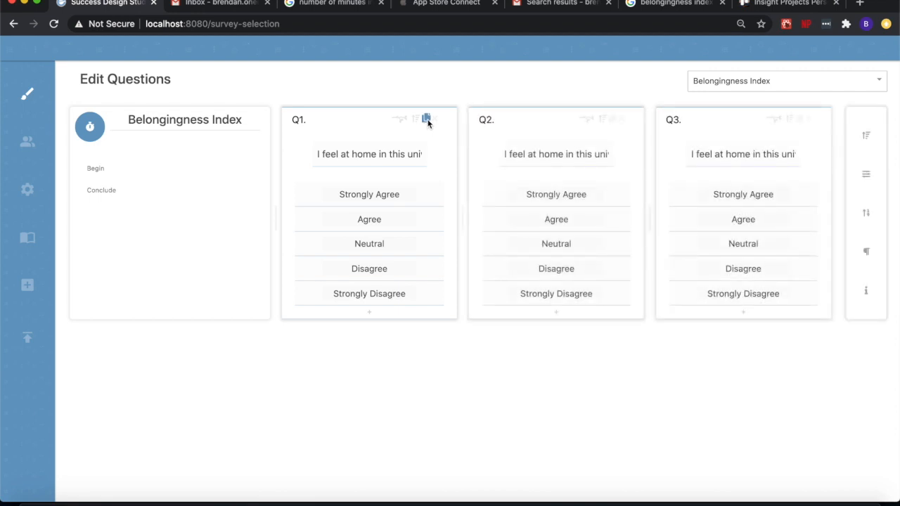
pyautogui.click(427, 119)
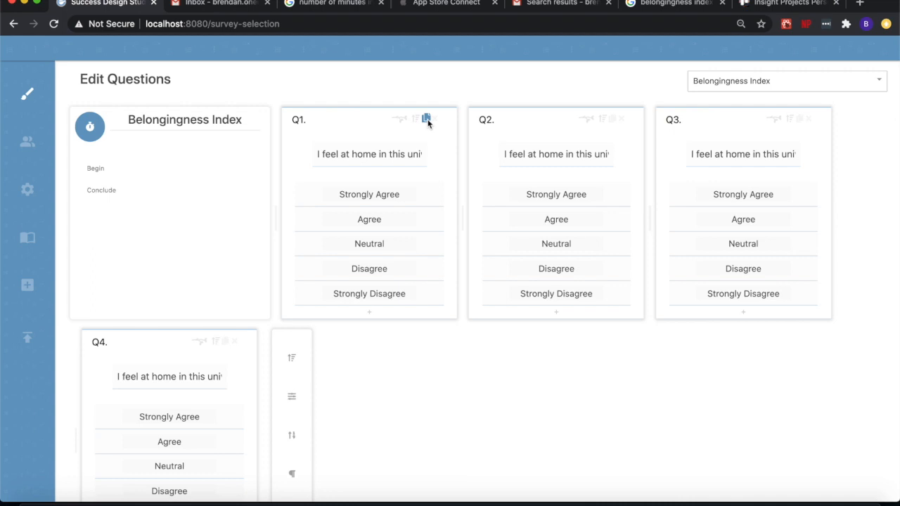
pyautogui.click(427, 120)
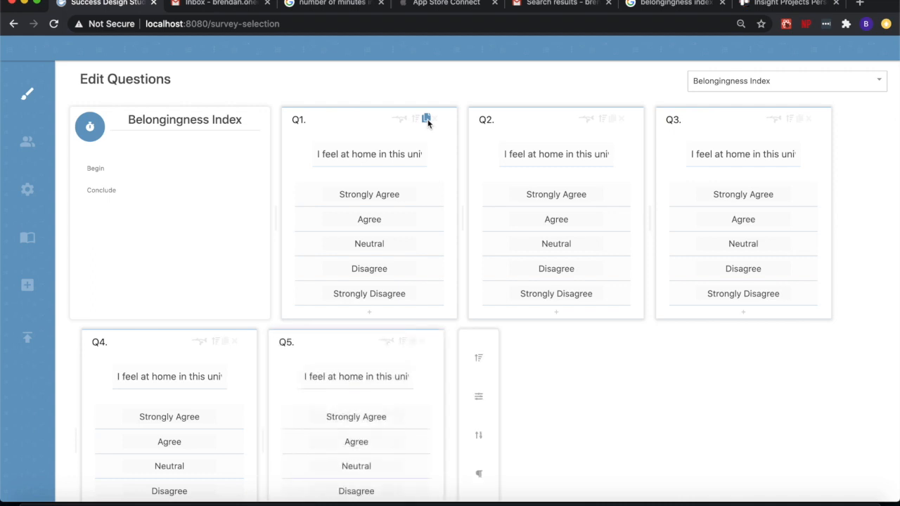
pyautogui.click(426, 120)
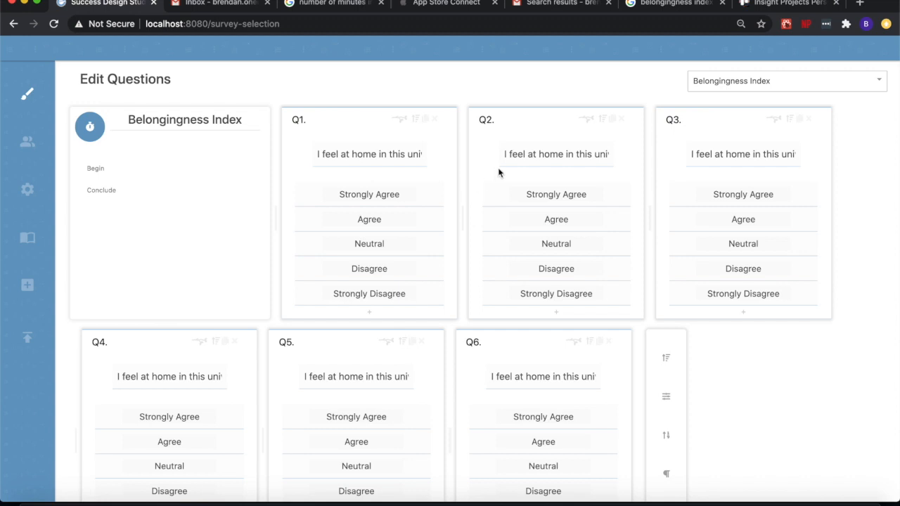
# Replace Q2's question text with "Being at this university is an enriching experience"
pyautogui.click(515, 157)
pyautogui.press('super+a')
pyautogui.write('Being at this ')
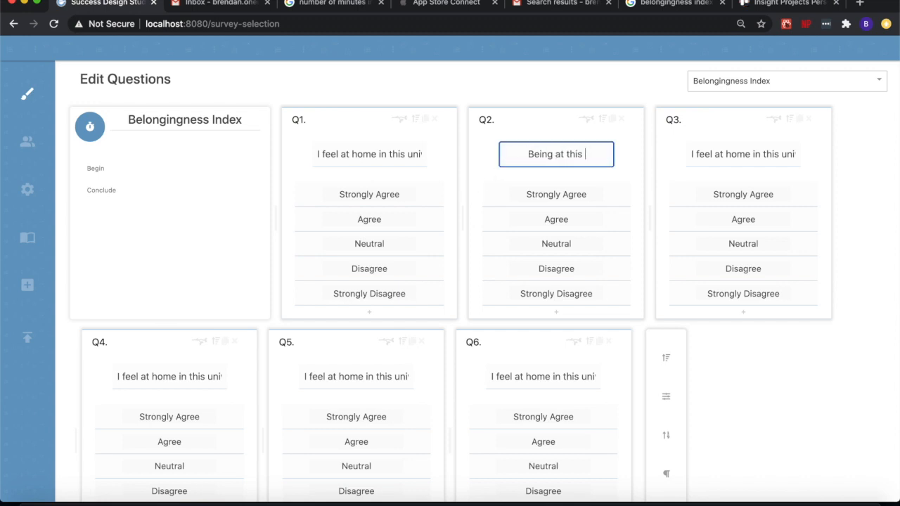
pyautogui.write('university is an')
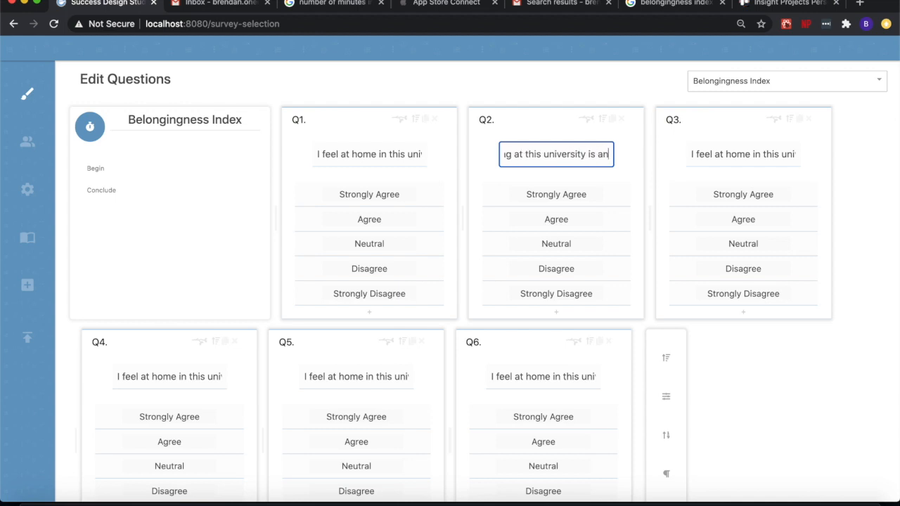
pyautogui.write(' enriching experienc')
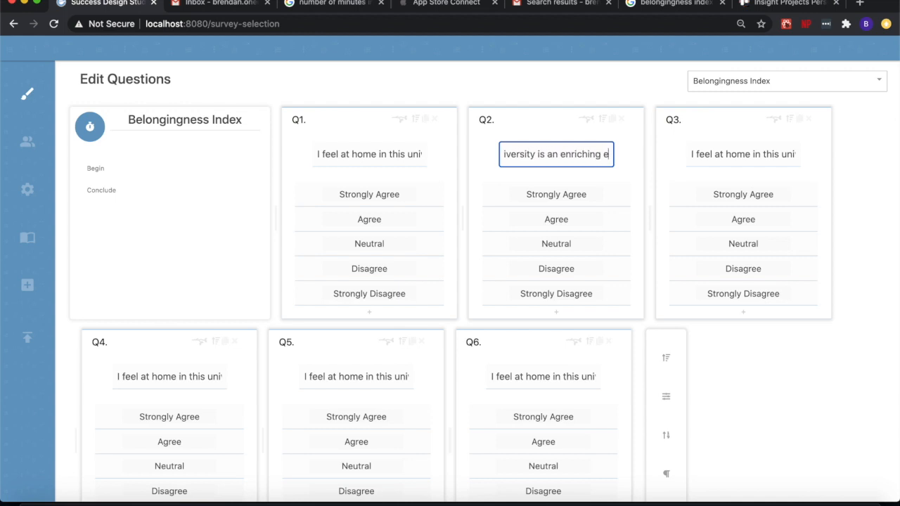
pyautogui.write('e')
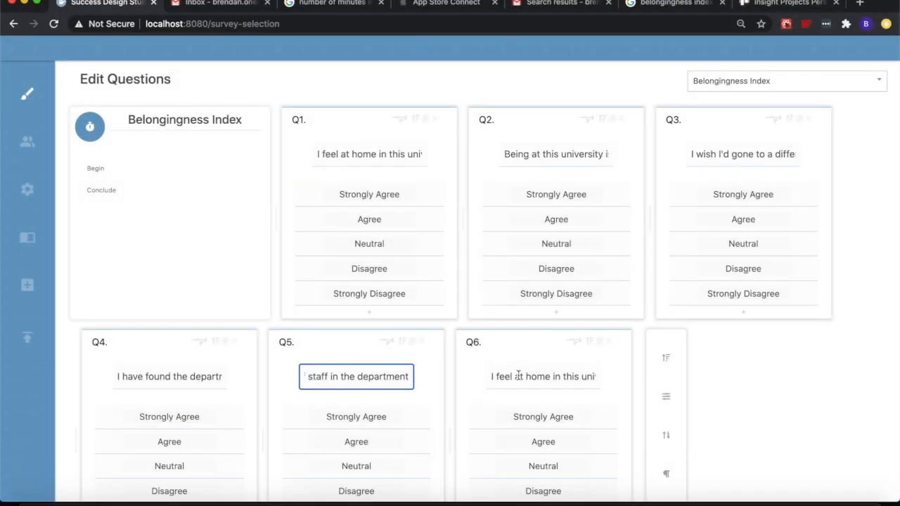
# Replace Q6's question text with "Sometimes I feel I don't belong in this university"
pyautogui.click(518, 376)
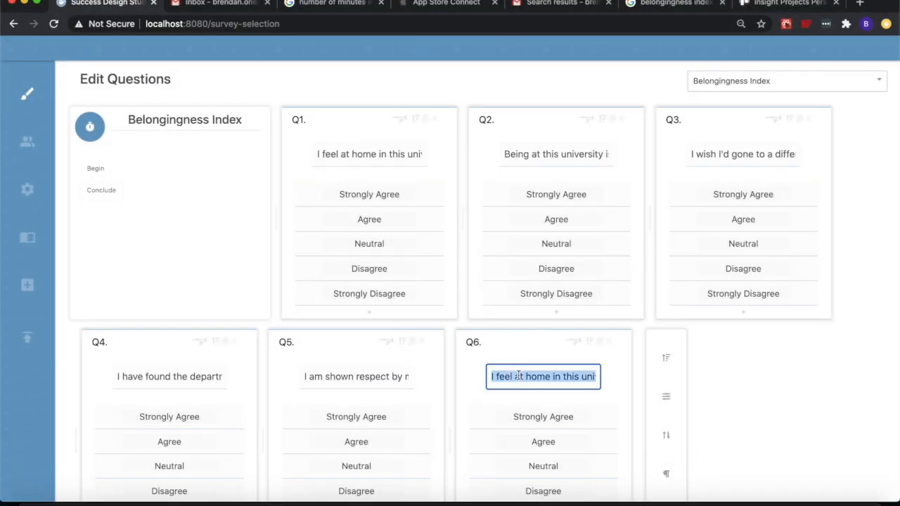
pyautogui.write('S')
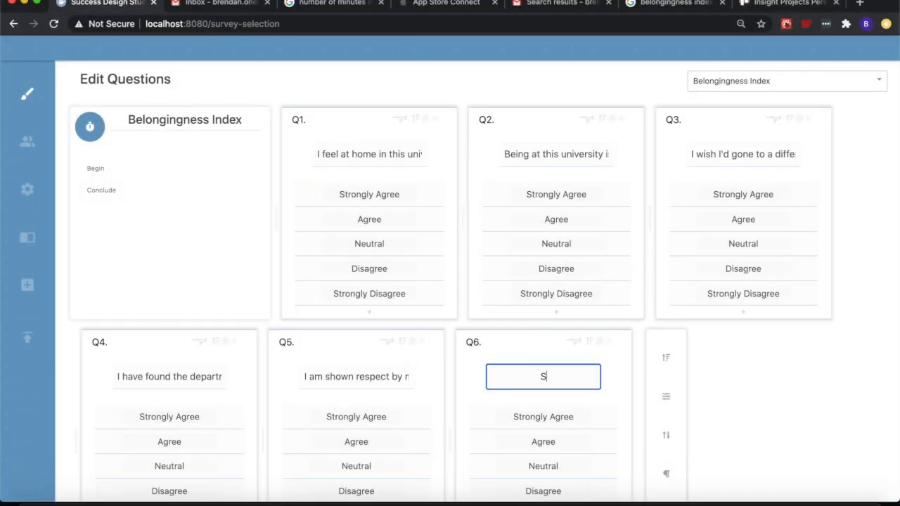
pyautogui.write('ometimes I feel l')
pyautogui.write(' don')
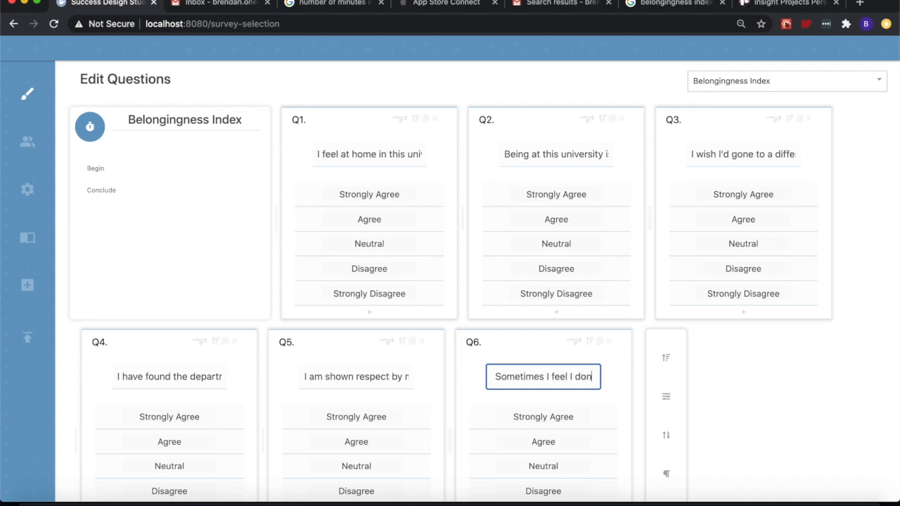
pyautogui.write("'t belong")
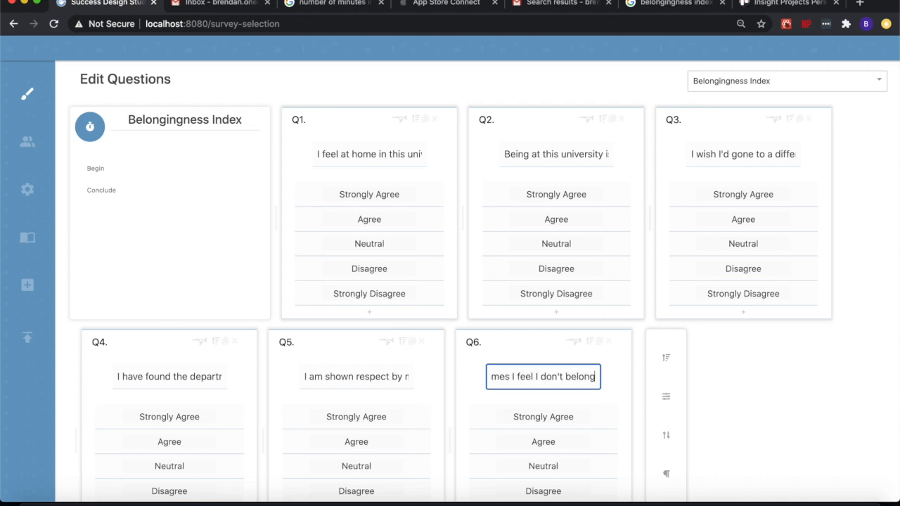
pyautogui.write(' in this un')
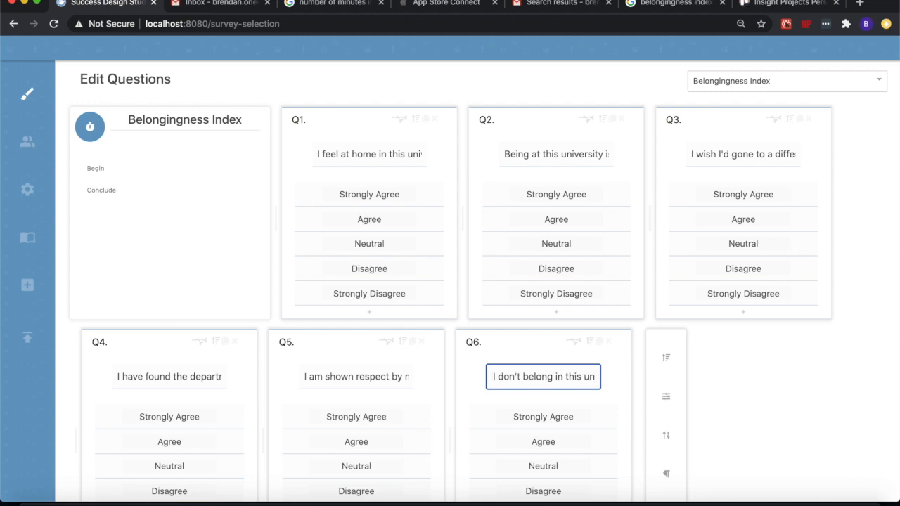
pyautogui.write('iv')
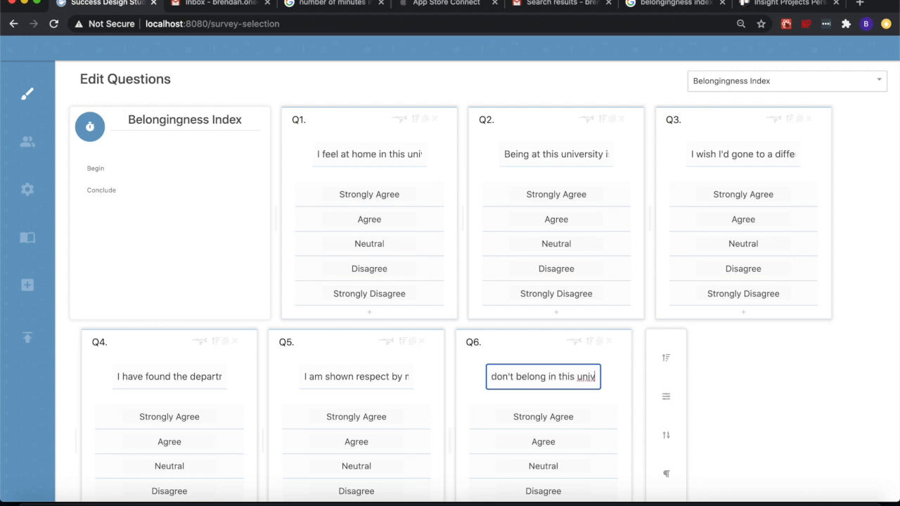
pyautogui.write('ersity')
pyautogui.click(830, 391)
# Switch to the Self-Confidence Index and add a question with answer options reading "I expect to do well on my programme"
pyautogui.click(791, 81)
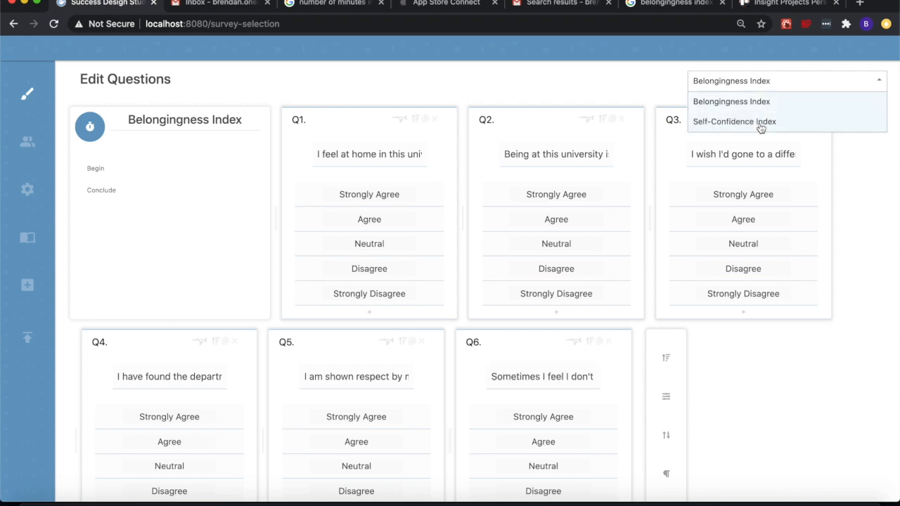
pyautogui.click(761, 123)
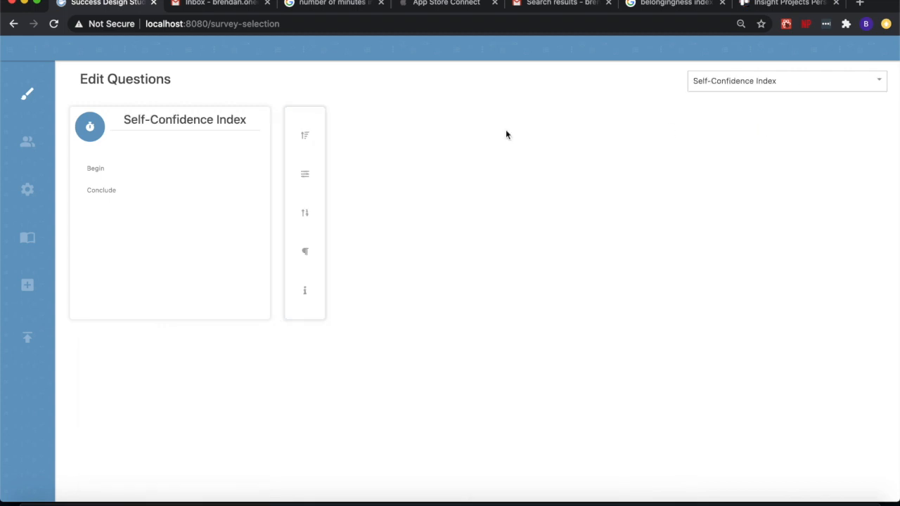
pyautogui.click(305, 136)
pyautogui.click(340, 156)
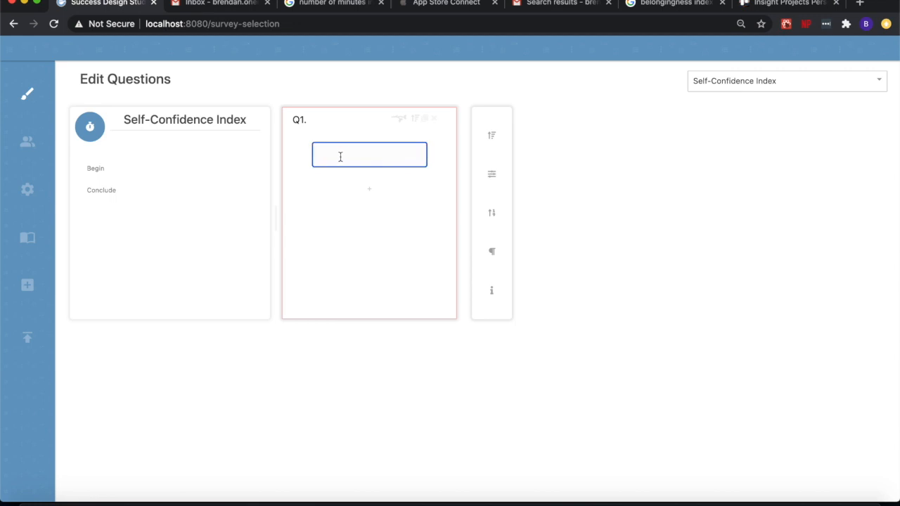
pyautogui.write('I expect to dow')
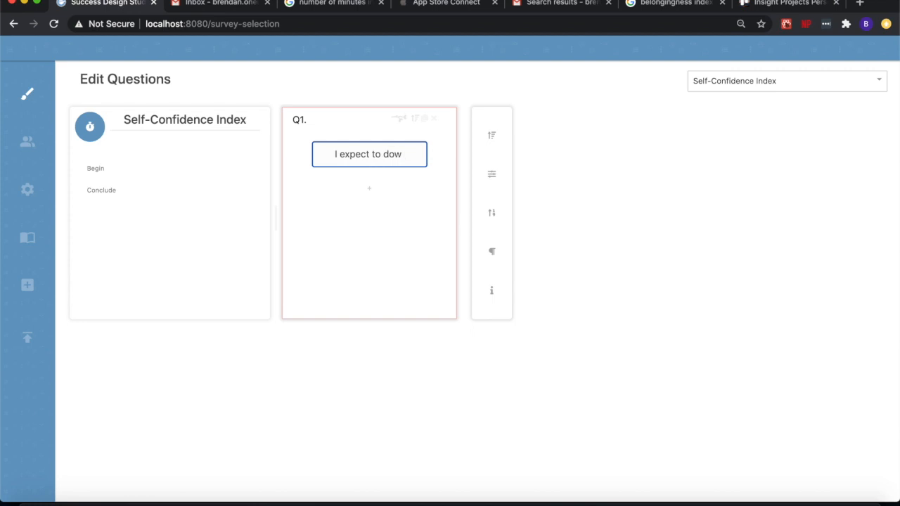
pyautogui.press('BackSpace')
pyautogui.write('well on my programme')
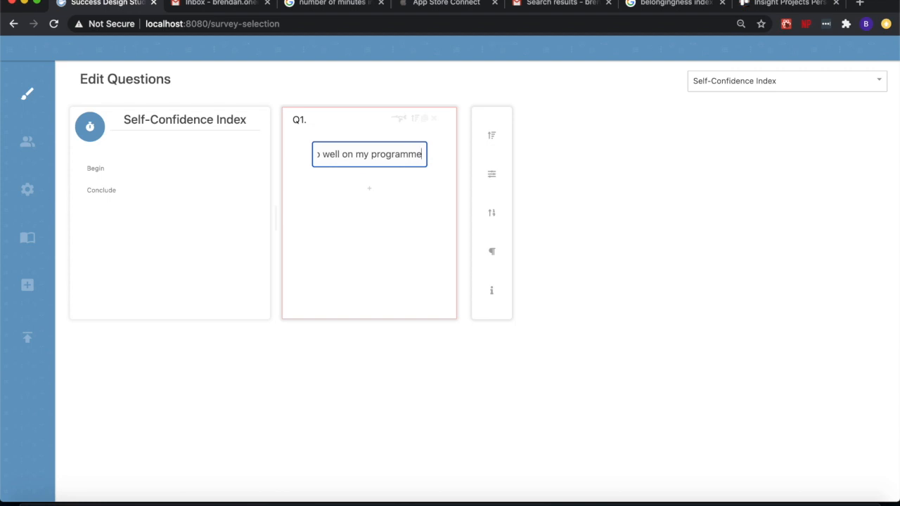
# Add five blank answer options to Q1 of the Self-Confidence Index
pyautogui.click(369, 190)
pyautogui.click(370, 214)
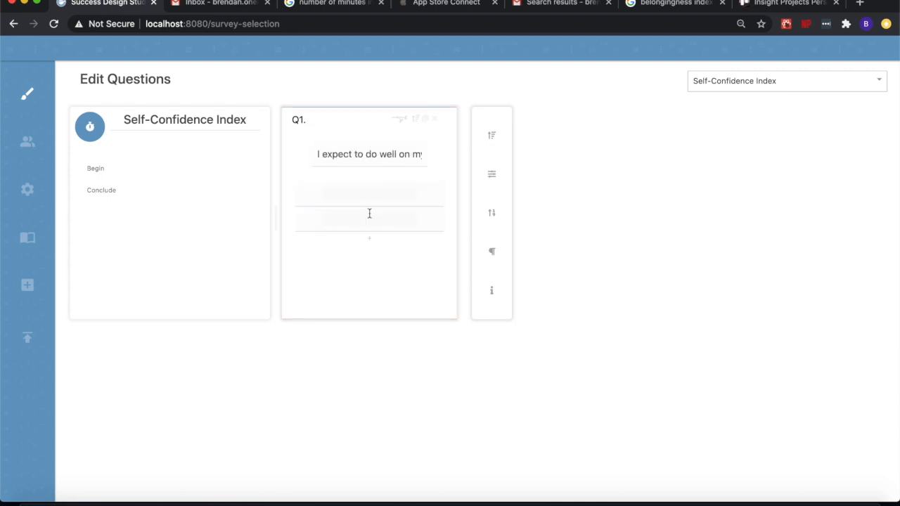
pyautogui.click(369, 242)
pyautogui.click(371, 266)
pyautogui.click(371, 291)
# Label the five answers of the Self-Confidence Index's Q1 in order: Strongly Agree, Agree, Neutral, Disagree and Strongly Disagree
pyautogui.click(359, 195)
pyautogui.write('Stron')
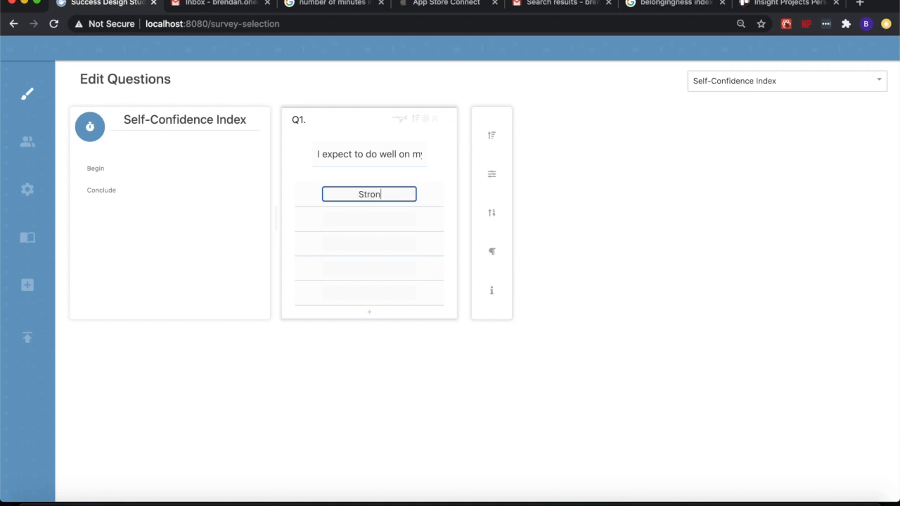
pyautogui.write('gly Agree')
pyautogui.click(356, 218)
pyautogui.write('Agree')
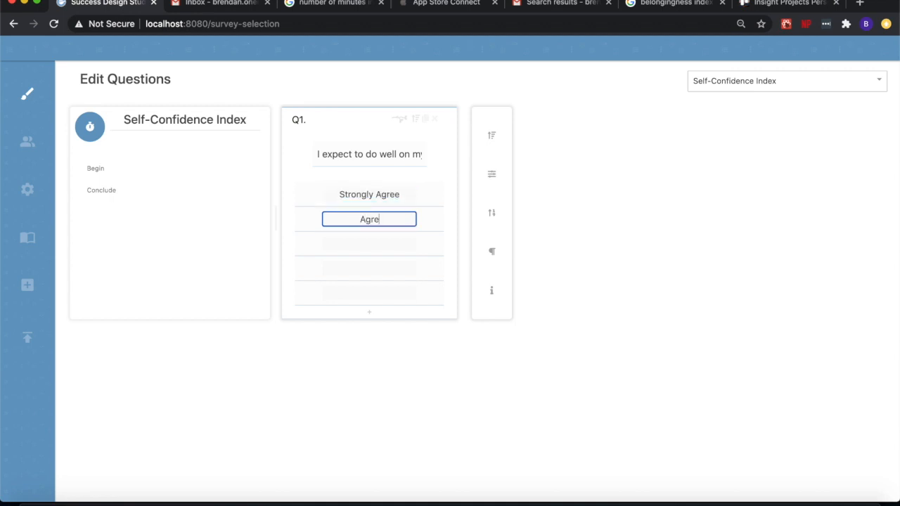
pyautogui.click(357, 239)
pyautogui.write('Neutral')
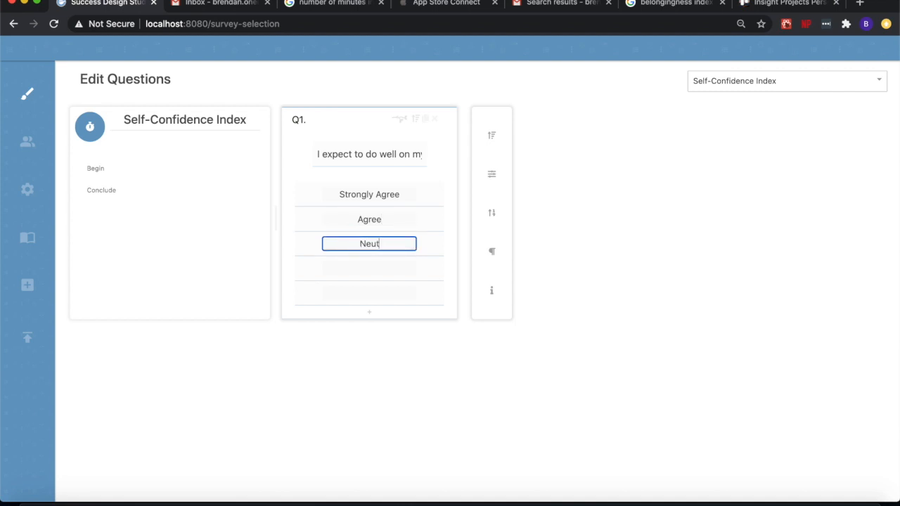
pyautogui.click(356, 271)
pyautogui.write('Disagree')
pyautogui.click(367, 294)
pyautogui.write('Strongly D')
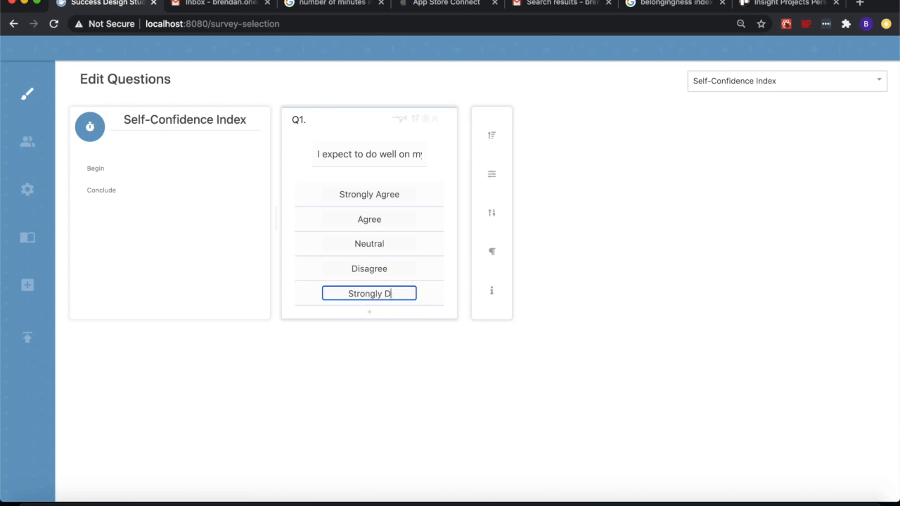
pyautogui.write('isagree')
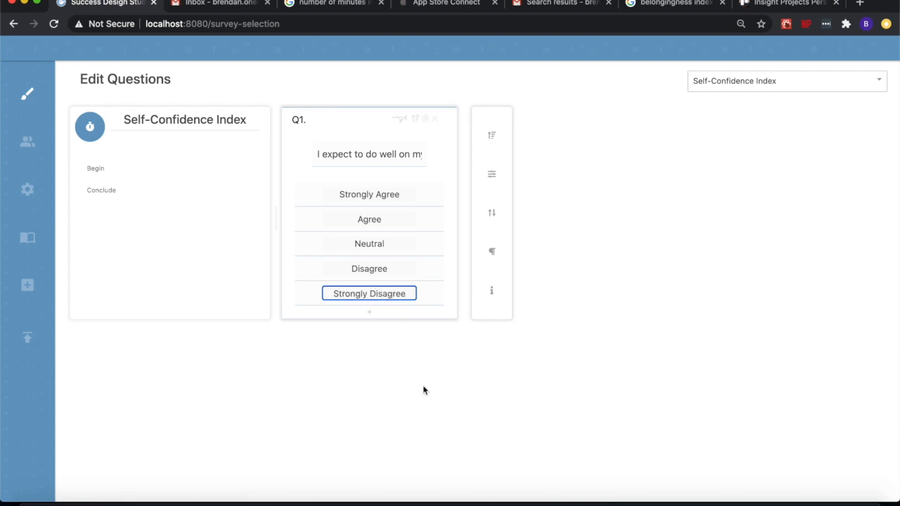
pyautogui.click(426, 391)
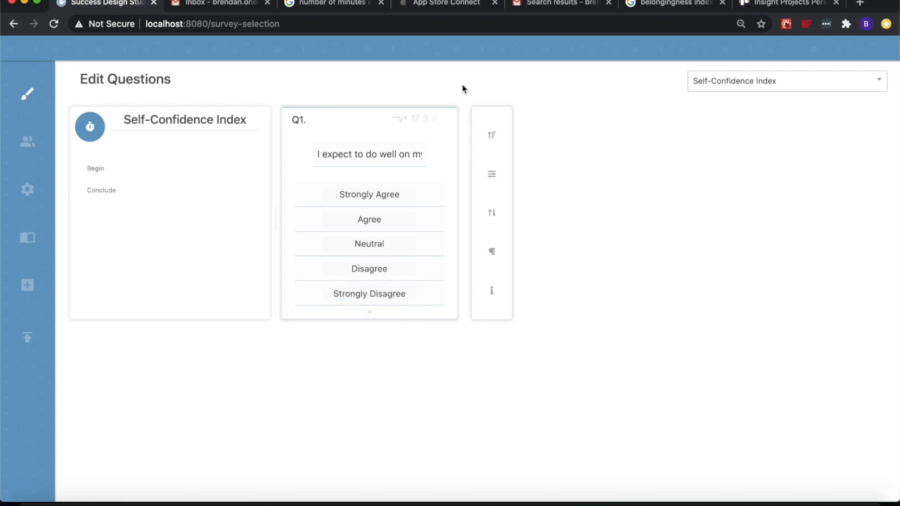
# Duplicate the Self-Confidence Index's Q1 with its answers three times to create Q2 through Q4
pyautogui.click(426, 119)
pyautogui.click(425, 118)
pyautogui.click(425, 119)
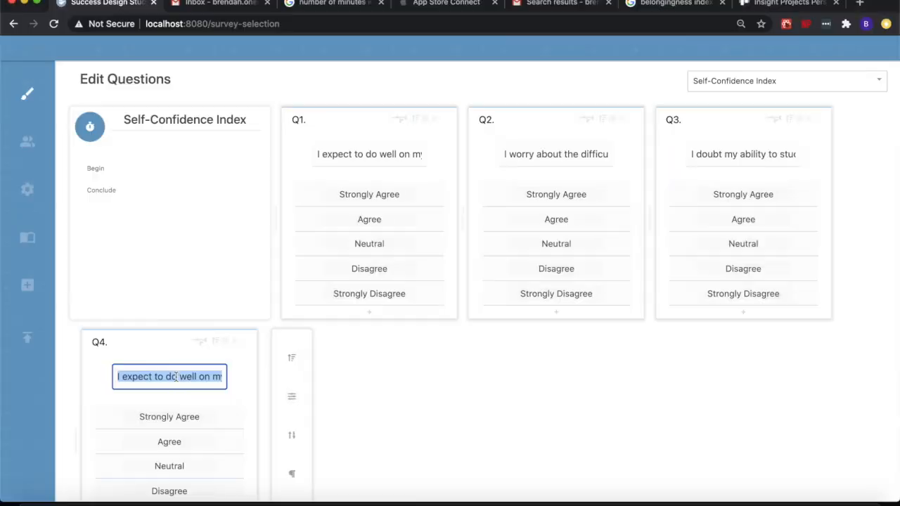
# Replace Q4's question text with "I'm confident in completing my programme successfully"
pyautogui.write('I')
pyautogui.write("'m confident in co")
pyautogui.write('mplet')
pyautogui.write('ing m')
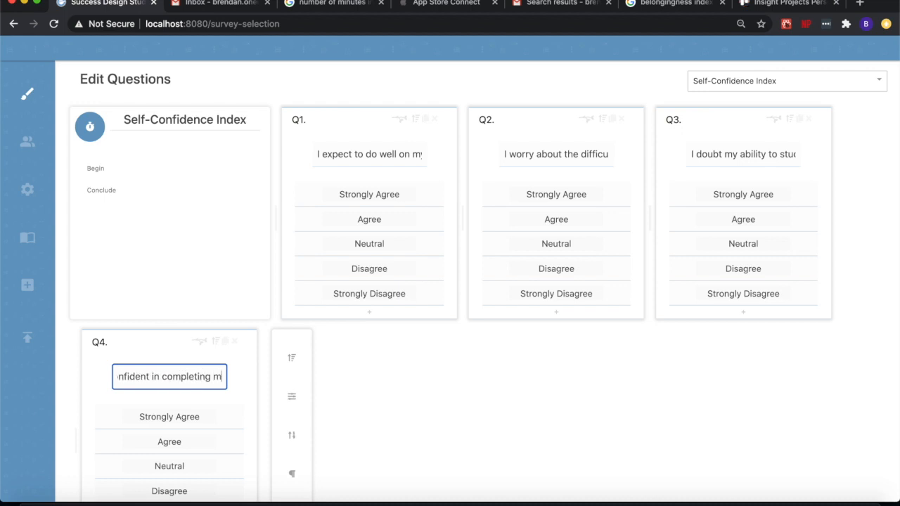
pyautogui.write('y programme successfully')
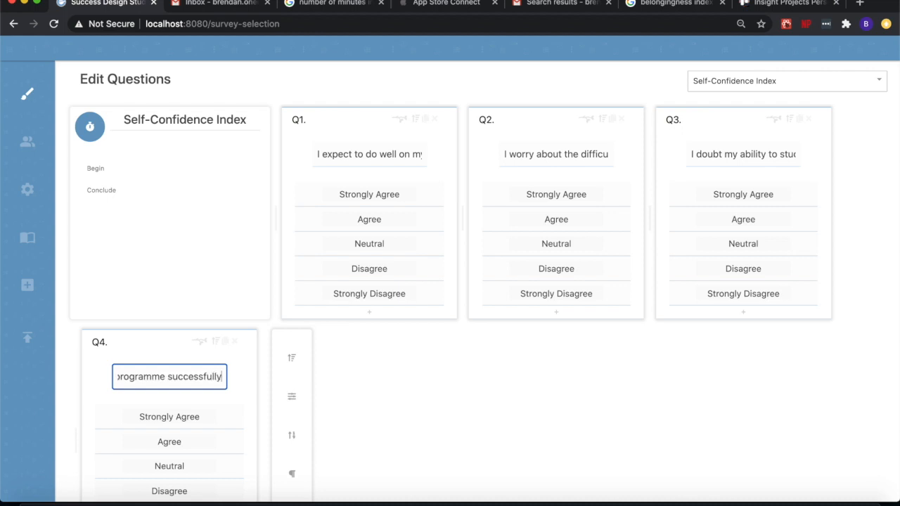
pyautogui.click(478, 441)
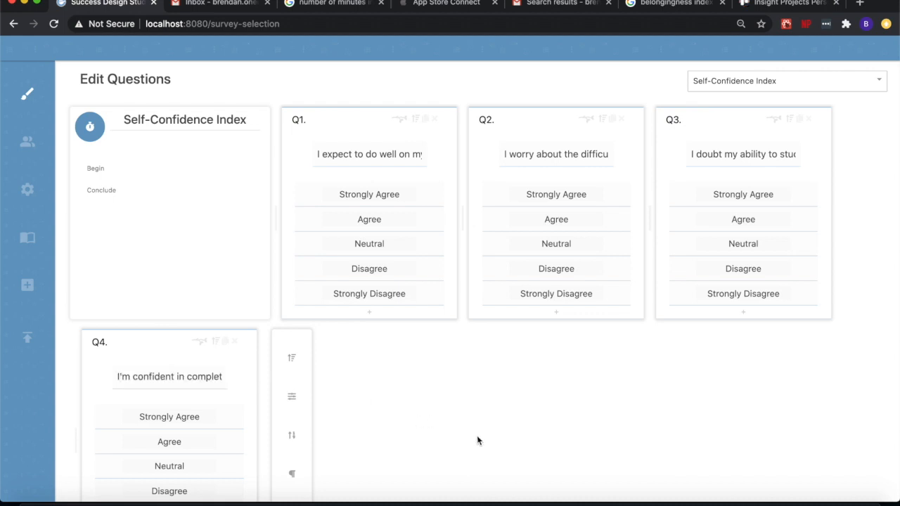
# Open the study configuration and set the Self-Confidence Index to start on 16/09/2020 and end on 20/09/2020
pyautogui.moveTo(28, 190)
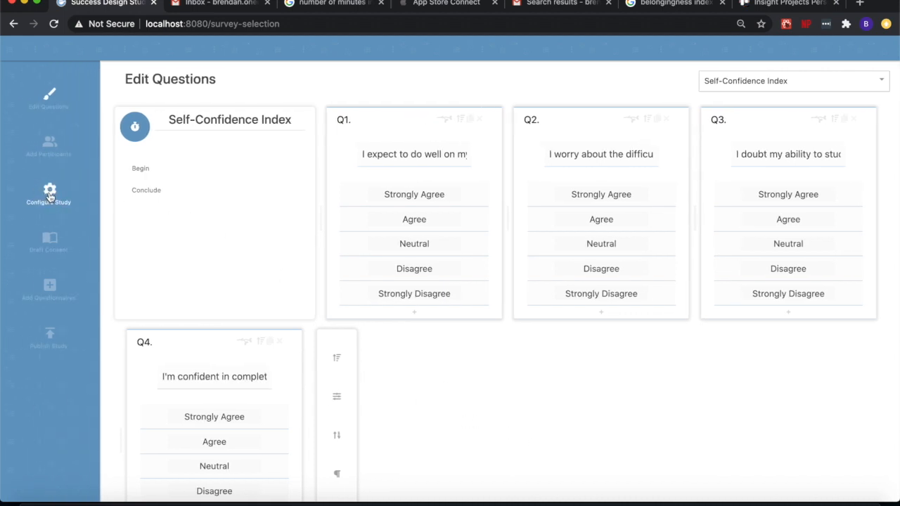
pyautogui.click(49, 192)
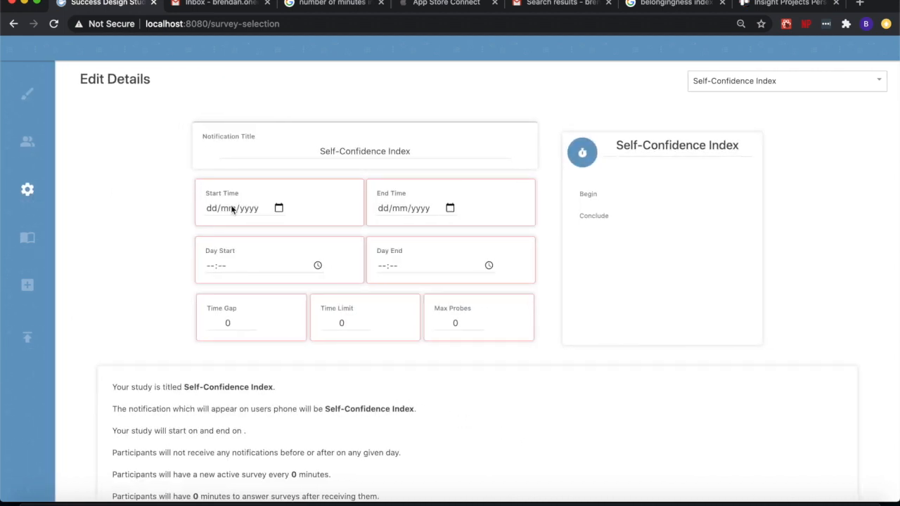
pyautogui.click(279, 208)
pyautogui.click(250, 288)
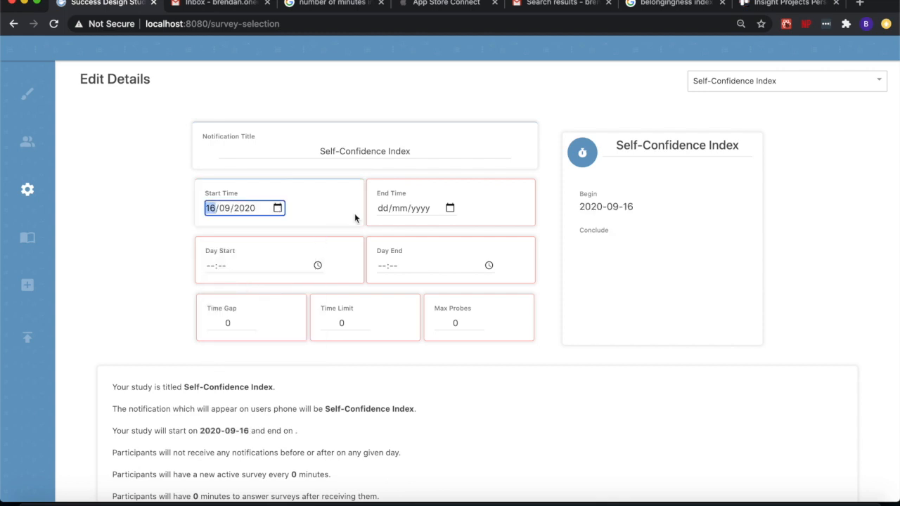
pyautogui.click(450, 209)
pyautogui.click(472, 287)
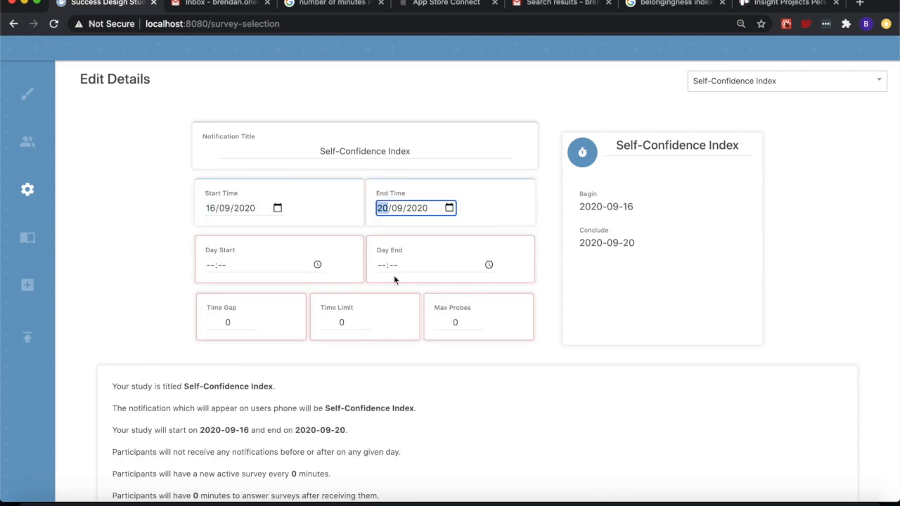
# Set the Self-Confidence Index's day start to 10:00 and day end to 22:00
pyautogui.click(211, 265)
pyautogui.write('1000')
pyautogui.press('Tab')
pyautogui.write('2200')
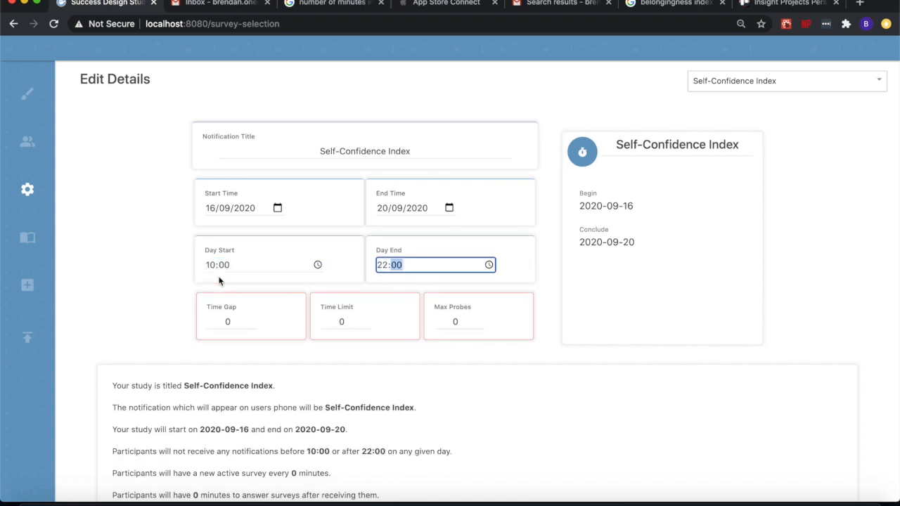
# Set the Self-Confidence Index's time gap and time limit to 10080 each and its max probes to 20
pyautogui.click(232, 322)
pyautogui.write('100')
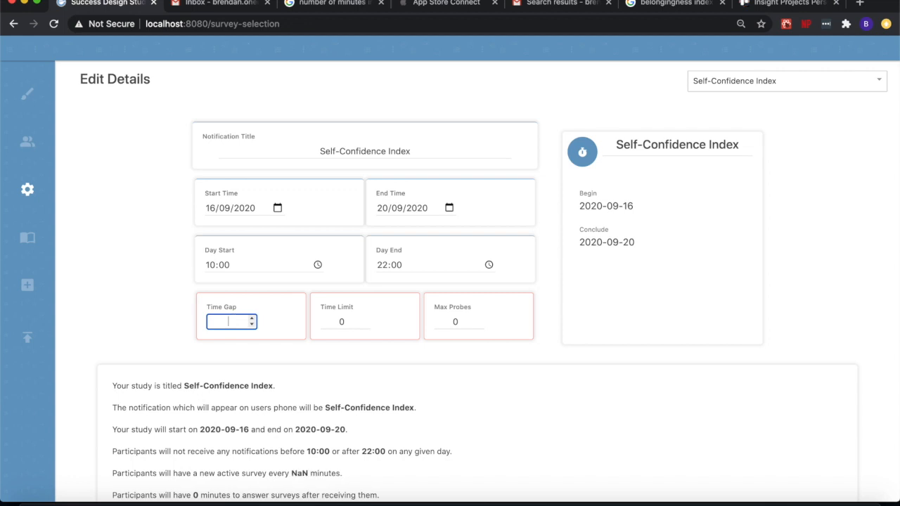
pyautogui.write('80')
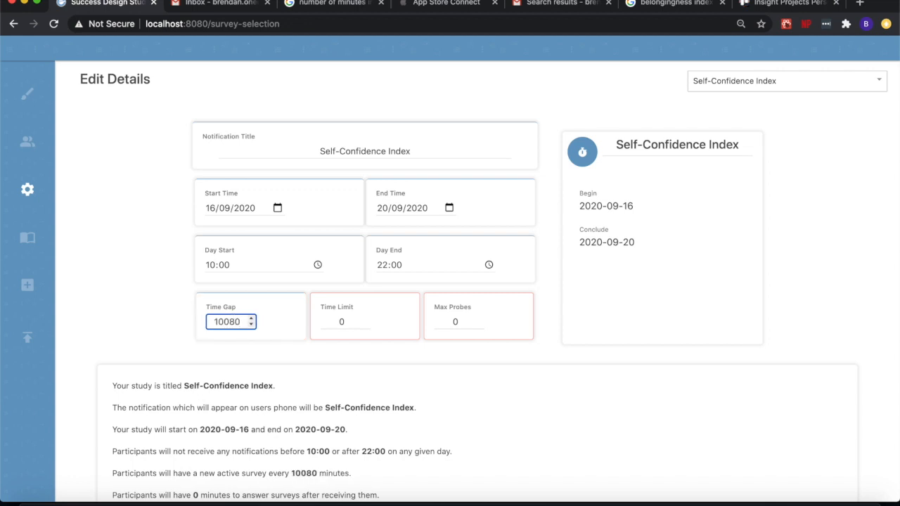
pyautogui.click(338, 322)
pyautogui.write('10080')
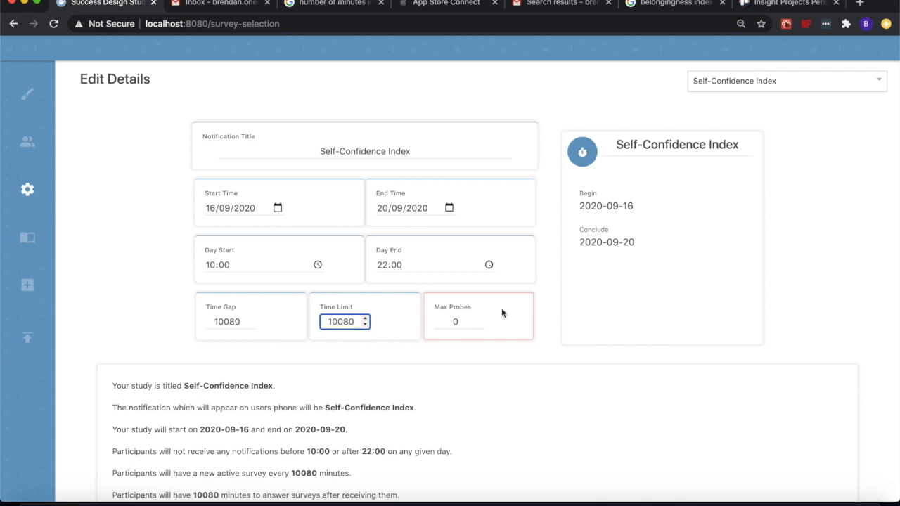
pyautogui.press('Tab')
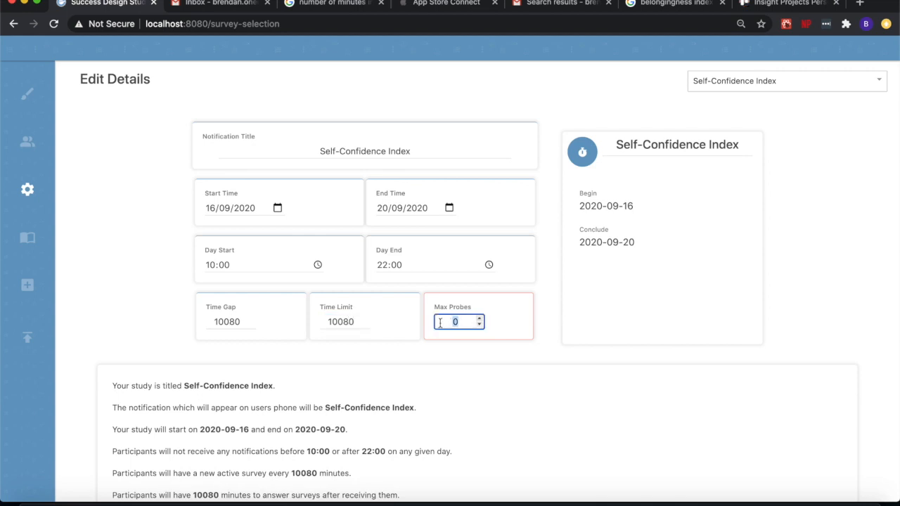
pyautogui.write('20')
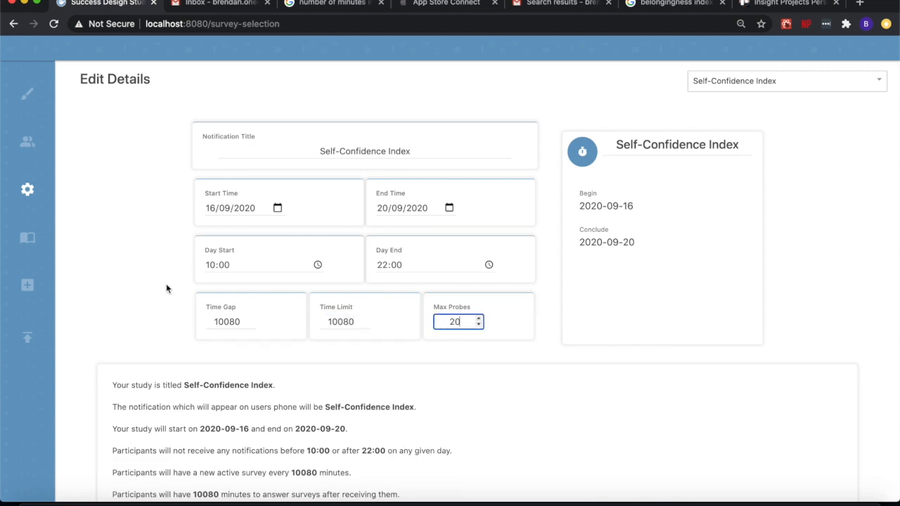
pyautogui.click(147, 275)
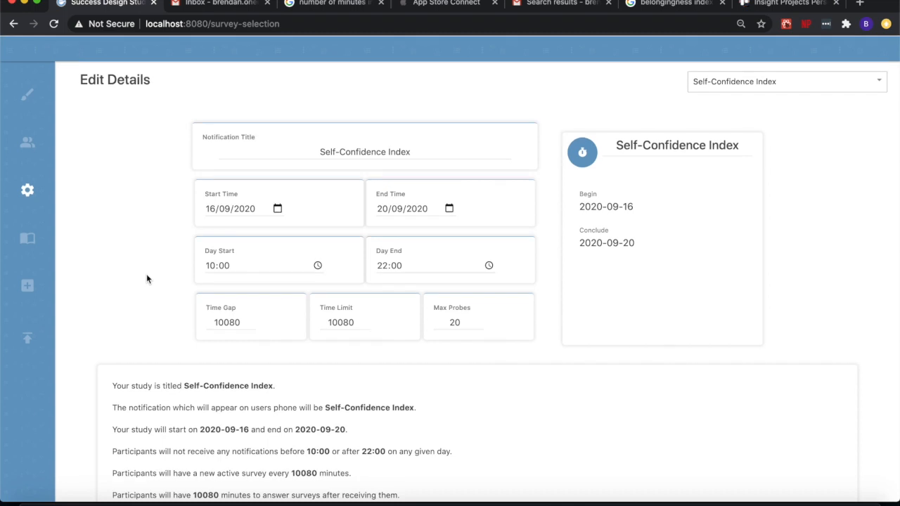
# Switch to the Belongingness Index's details and set its day start to 10:00 and day end to 22:00
pyautogui.click(744, 82)
pyautogui.click(739, 98)
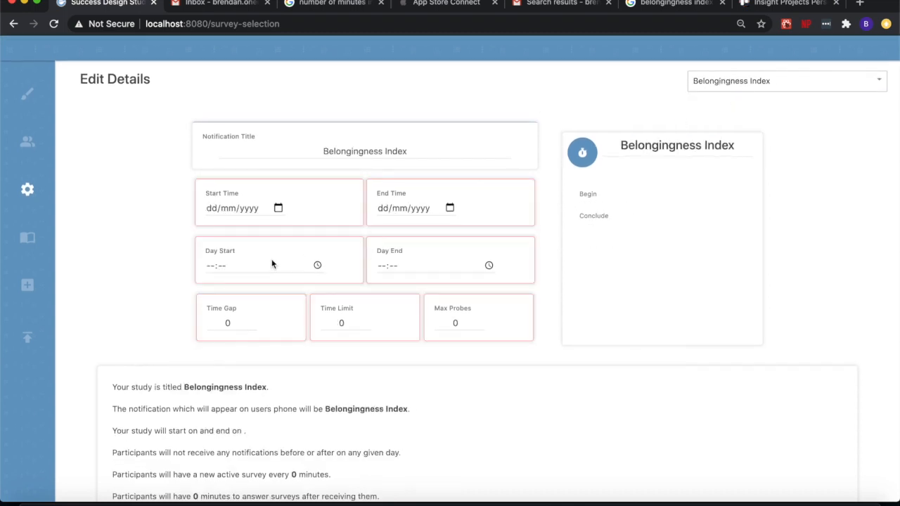
pyautogui.click(211, 267)
pyautogui.write('1000')
pyautogui.press('Tab')
pyautogui.write('2200')
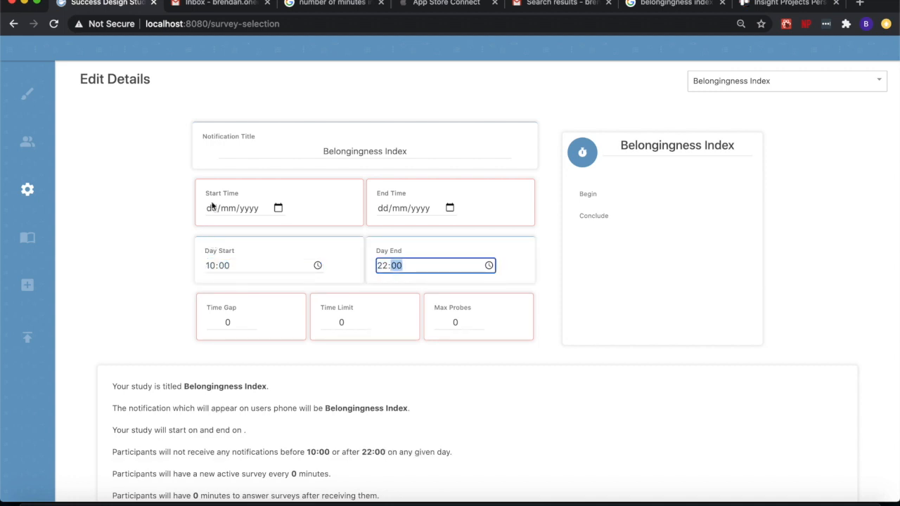
# Set the Belongingness Index's start date to 16/09/2020 and its end date to 20/09/2020
pyautogui.click(279, 209)
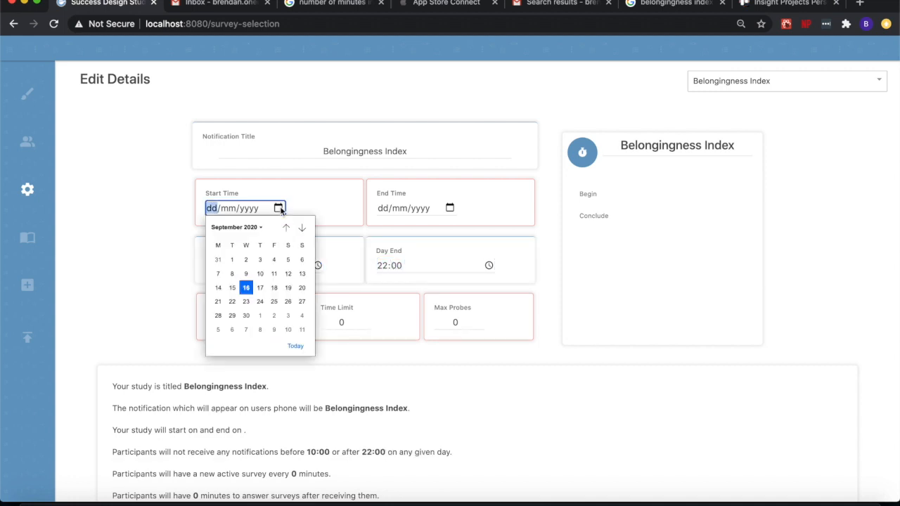
pyautogui.click(246, 287)
pyautogui.click(450, 208)
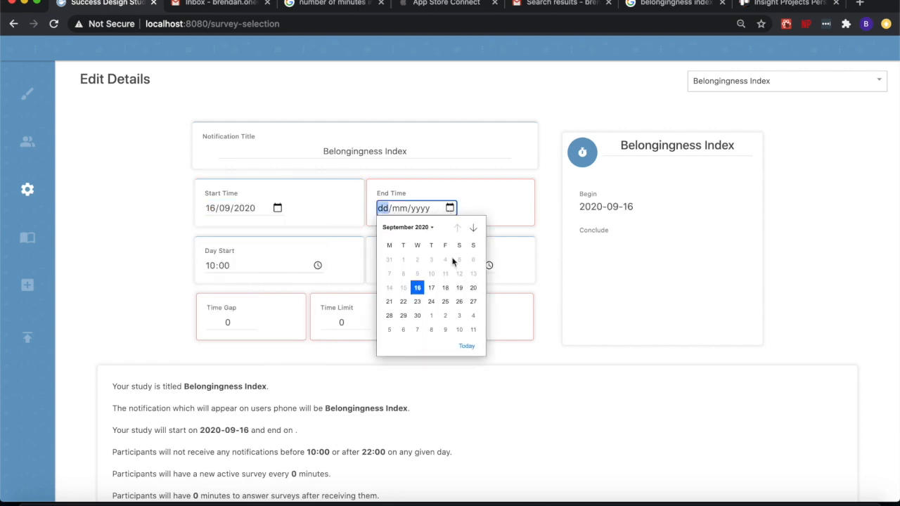
pyautogui.click(473, 288)
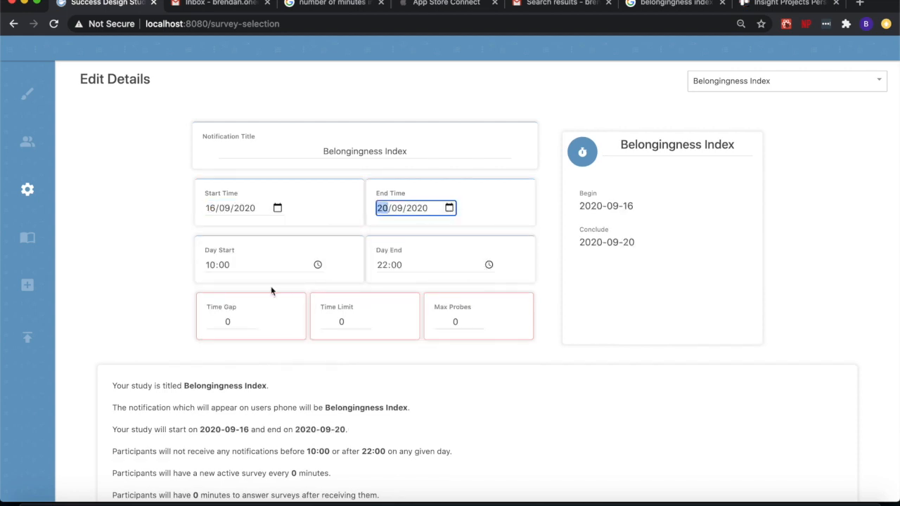
# Set the Belongingness Index's time gap, time limit and max probes to 10080 each
pyautogui.click(232, 322)
pyautogui.write('100')
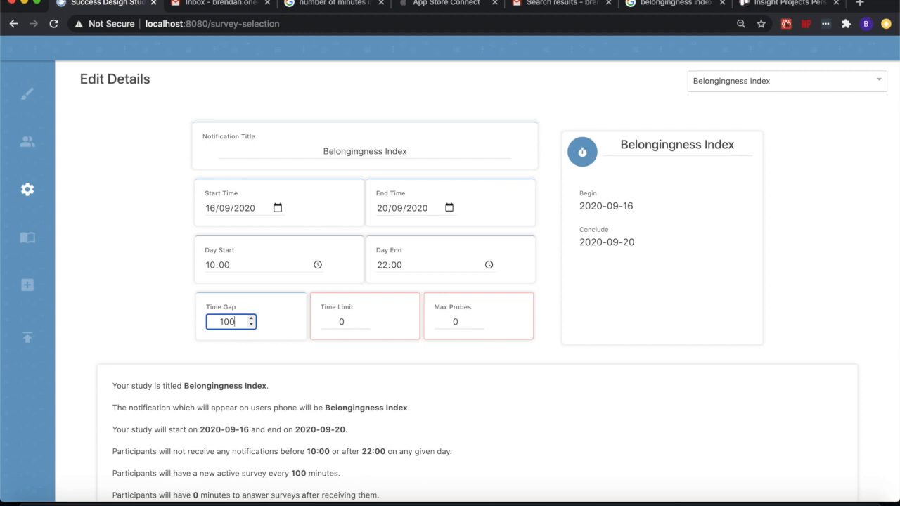
pyautogui.write('80')
pyautogui.click(342, 321)
pyautogui.write('10080')
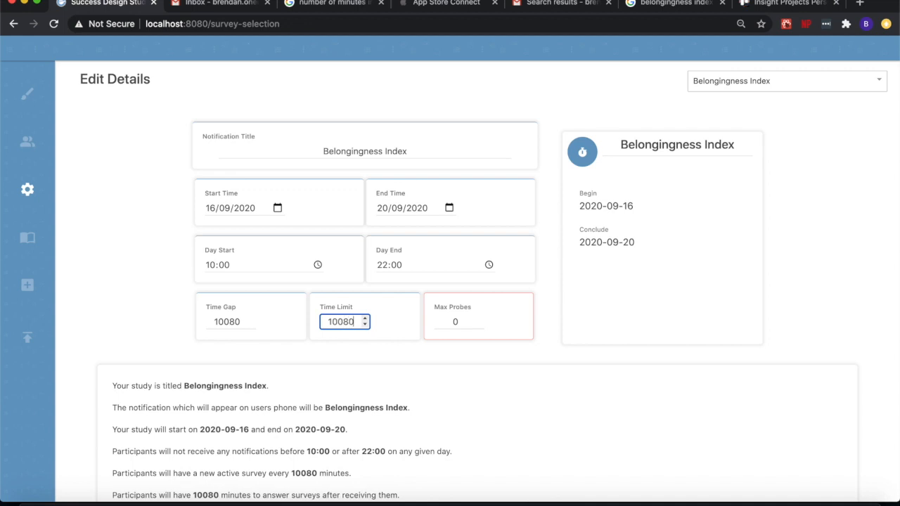
pyautogui.write('10080')
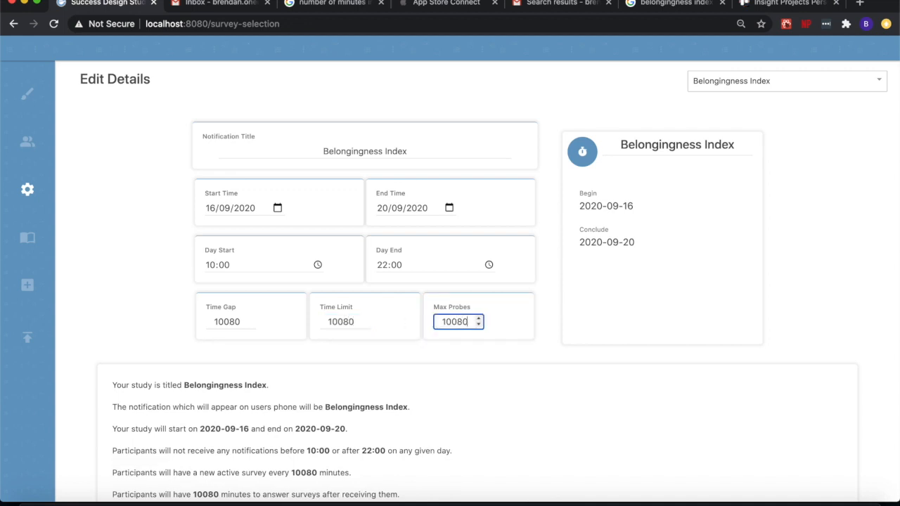
# Add a participant with the ID any-participant-i-wish to the study's participant list
pyautogui.click(502, 361)
pyautogui.click(29, 145)
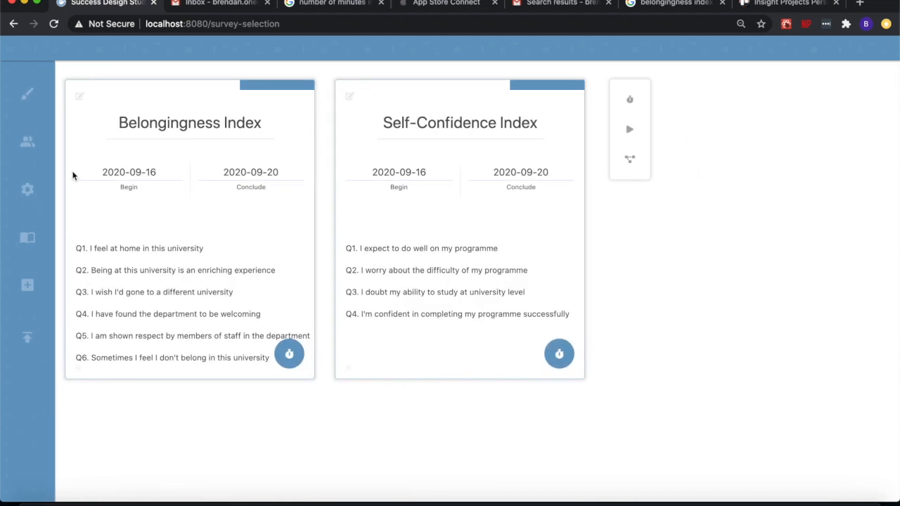
pyautogui.click(43, 147)
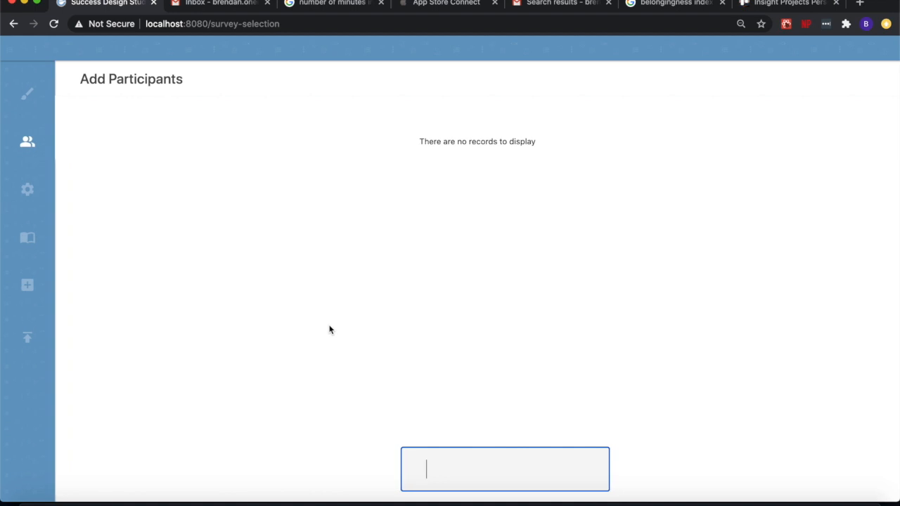
pyautogui.write('any')
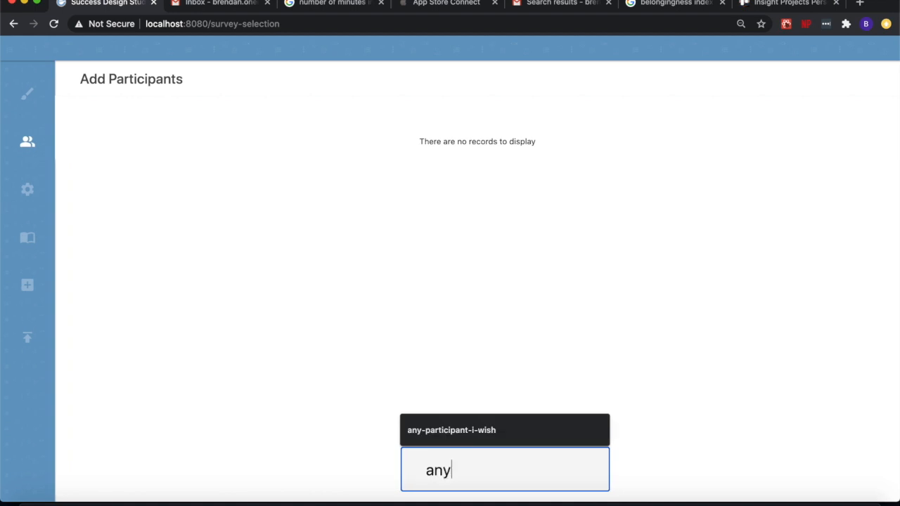
pyautogui.click(436, 429)
pyautogui.press('Return')
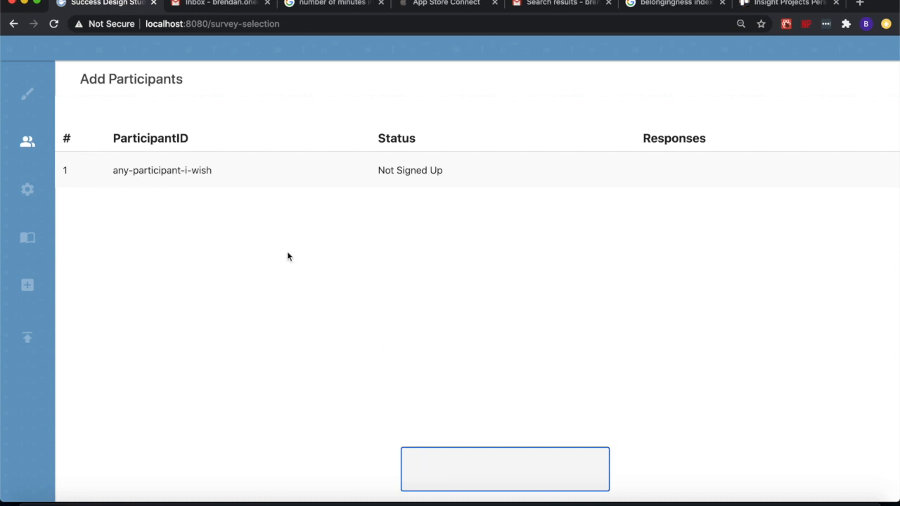
# Replace the placeholder text of the draft consent with "Consent" and format it as a heading
pyautogui.click(43, 240)
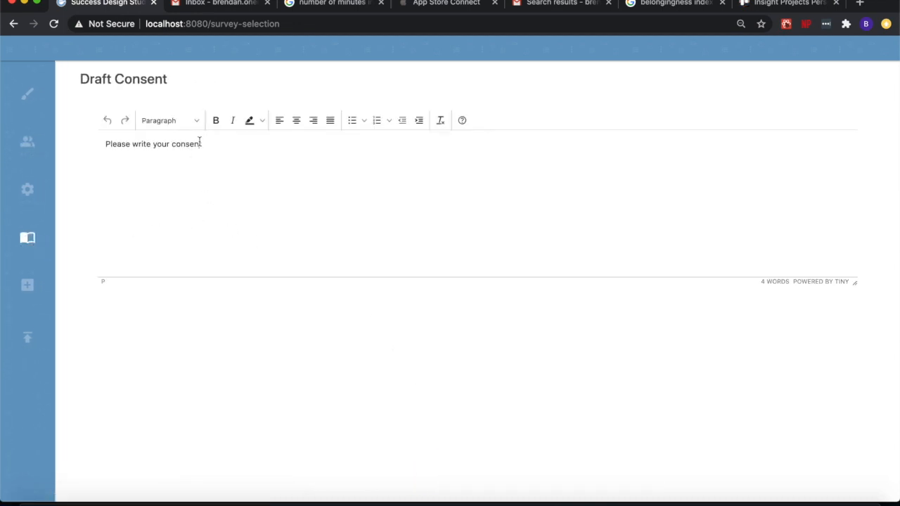
pyautogui.tripleClick(199, 141)
pyautogui.write('Consent')
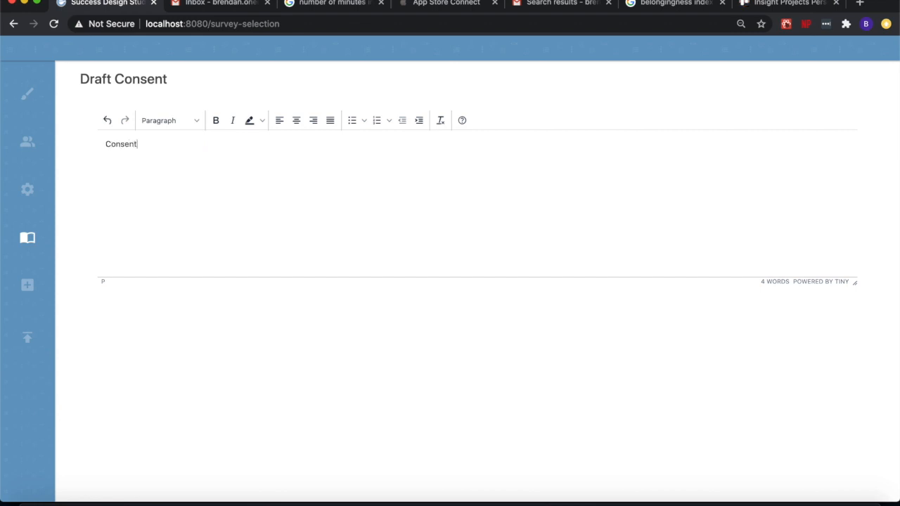
pyautogui.moveTo(171, 140); pyautogui.dragTo(93, 145)
pyautogui.click(161, 121)
pyautogui.click(173, 154)
# Add the paragraph "Here is my consent!" below the Consent heading
pyautogui.click(186, 146)
pyautogui.press('Return')
pyautogui.write('Here is my consent!')
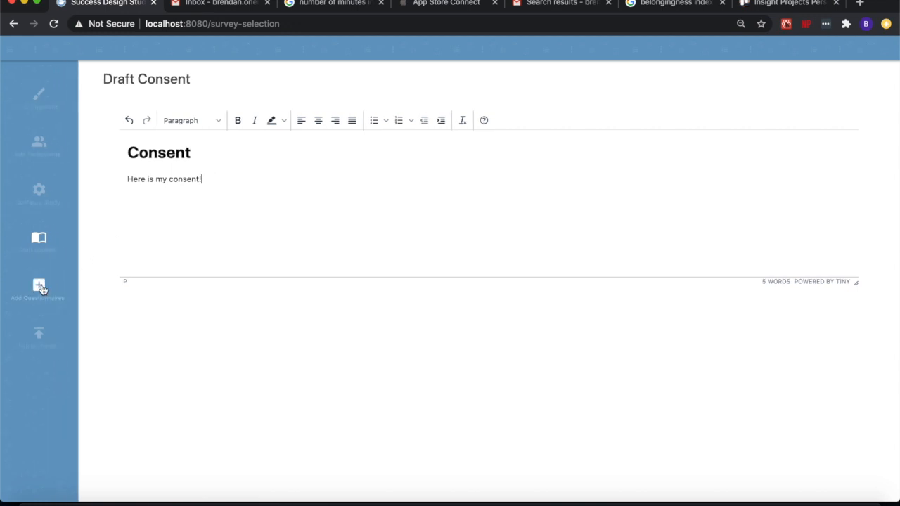
# Return to questionnaire creation and review the Belongingness Index and Self-Confidence Index cards
pyautogui.click(67, 285)
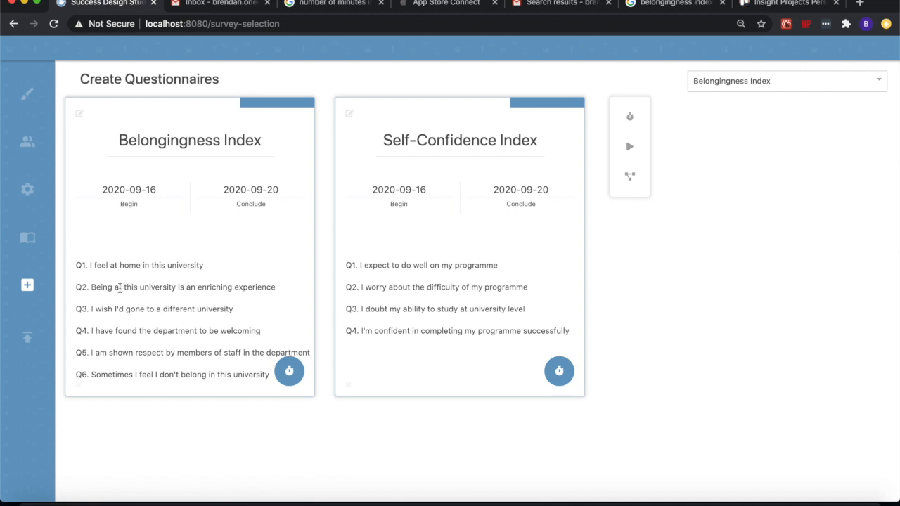
pyautogui.scroll(-1, 159, 348)
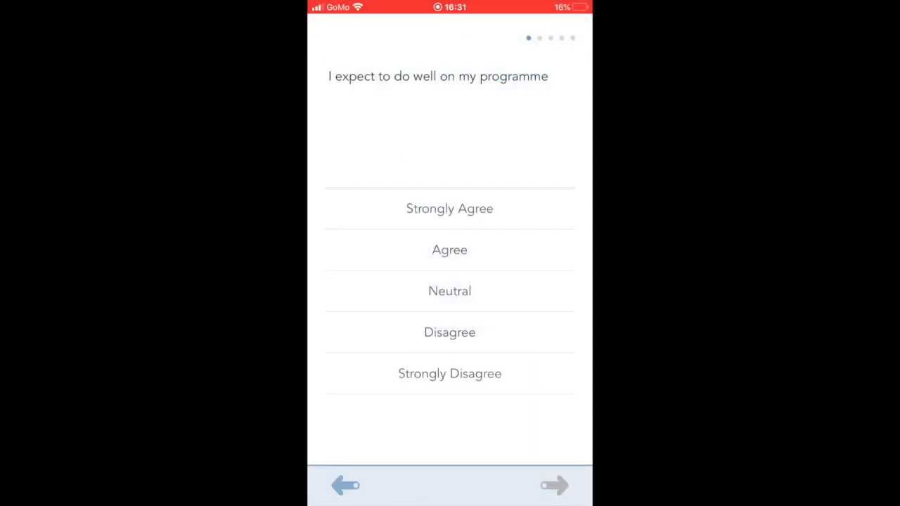
# In the mobile survey app, answer the first three Self-Confidence Index questions with Neutral and the fourth with Agree
pyautogui.click(450, 291)
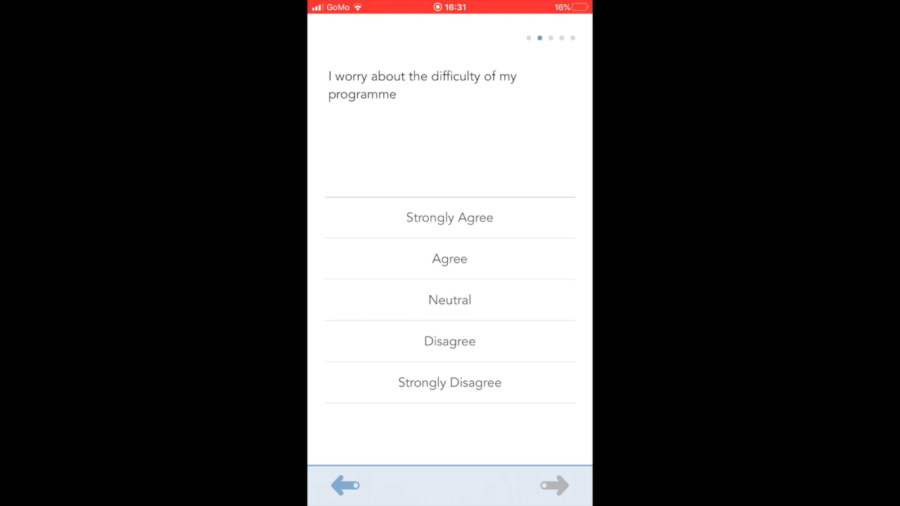
pyautogui.click(450, 300)
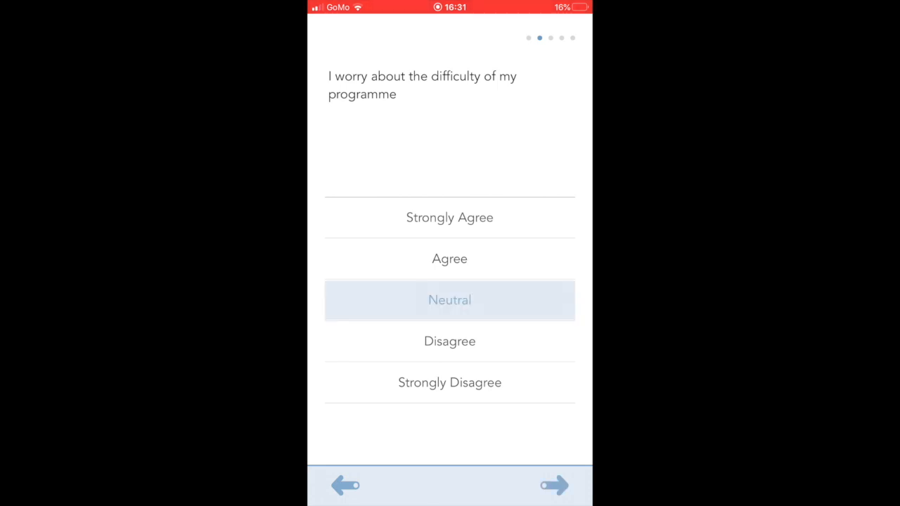
pyautogui.click(555, 485)
pyautogui.click(450, 301)
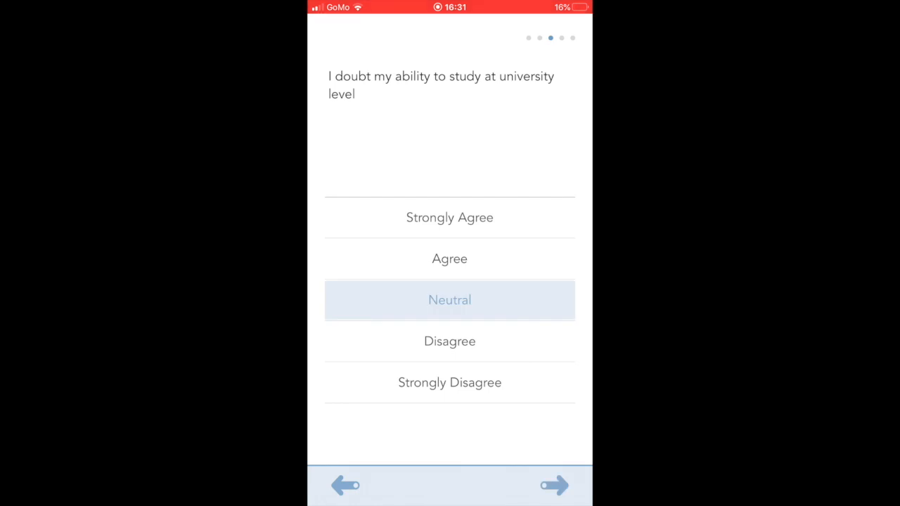
pyautogui.click(554, 486)
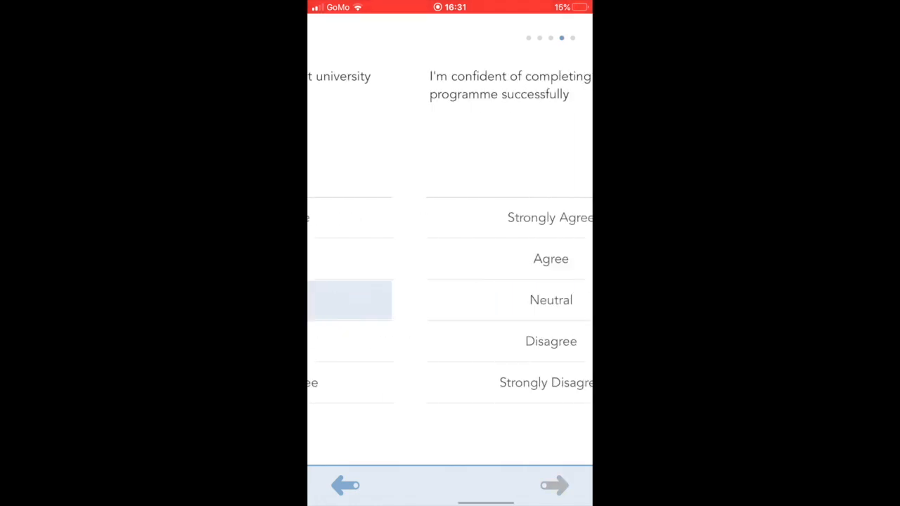
pyautogui.click(449, 259)
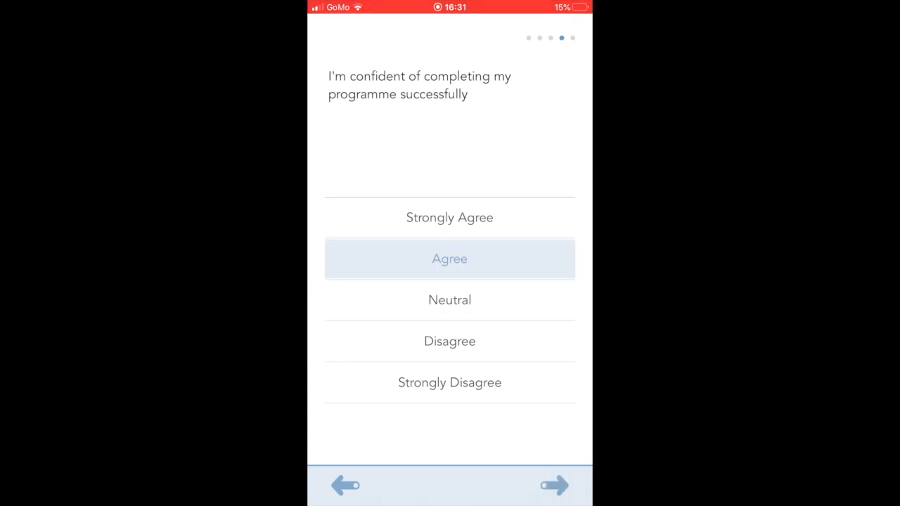